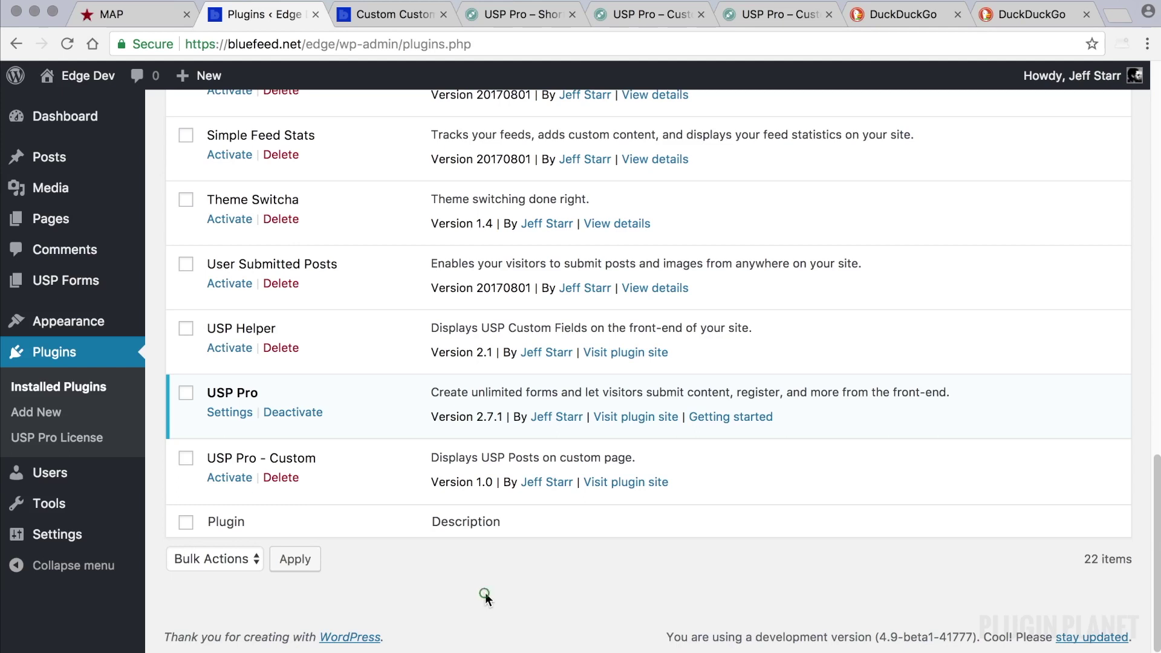
# - Highlight the active USP Pro 2.7.1 plugin in the Installed Plugins list
pyautogui.moveTo(266, 391); pyautogui.dragTo(208, 386)
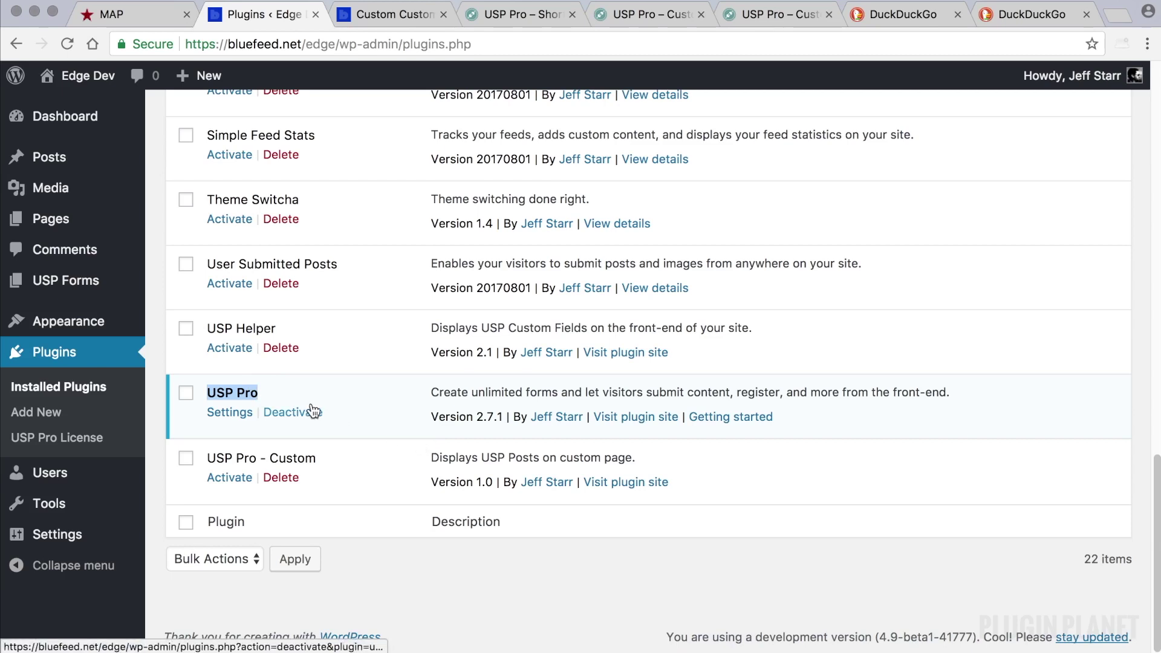
# - Open the Custom Custom Fields form and review its three custom field names
pyautogui.click(199, 309)
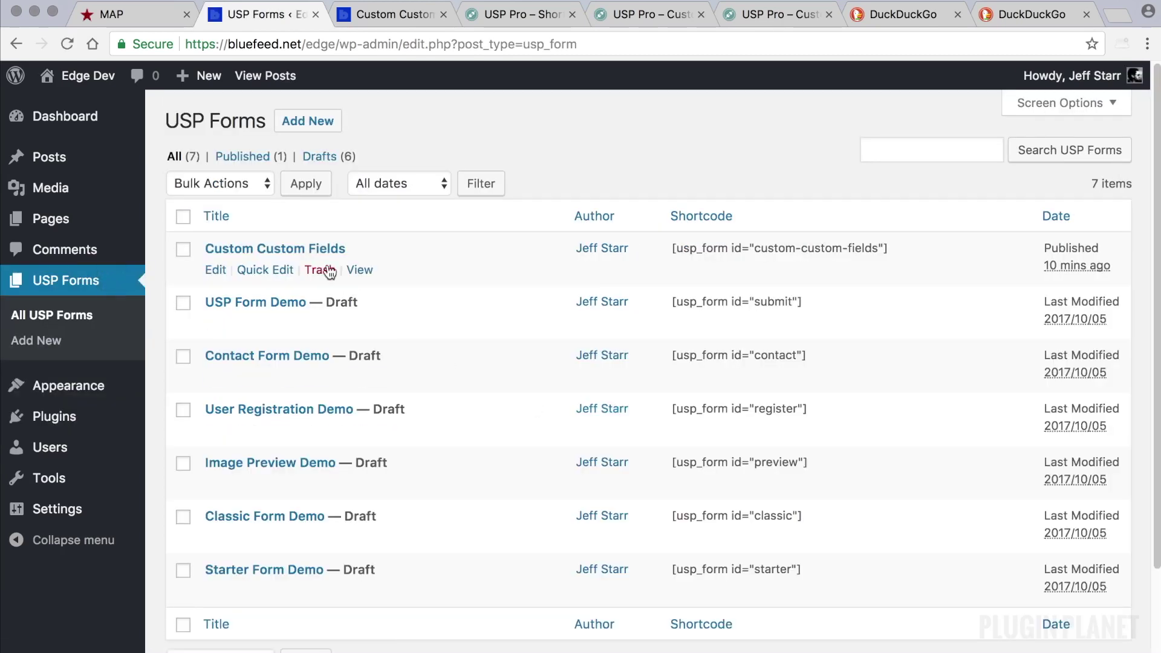
pyautogui.click(319, 248)
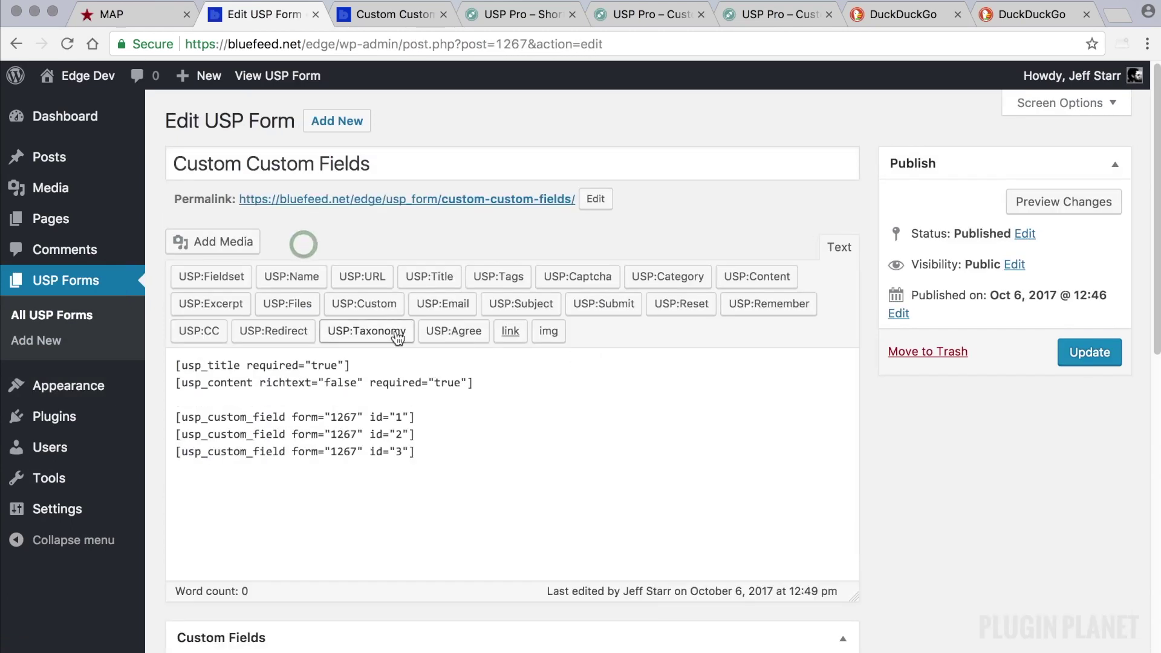
pyautogui.scroll(-5, 911, 505)
pyautogui.scroll(-4, 910, 505)
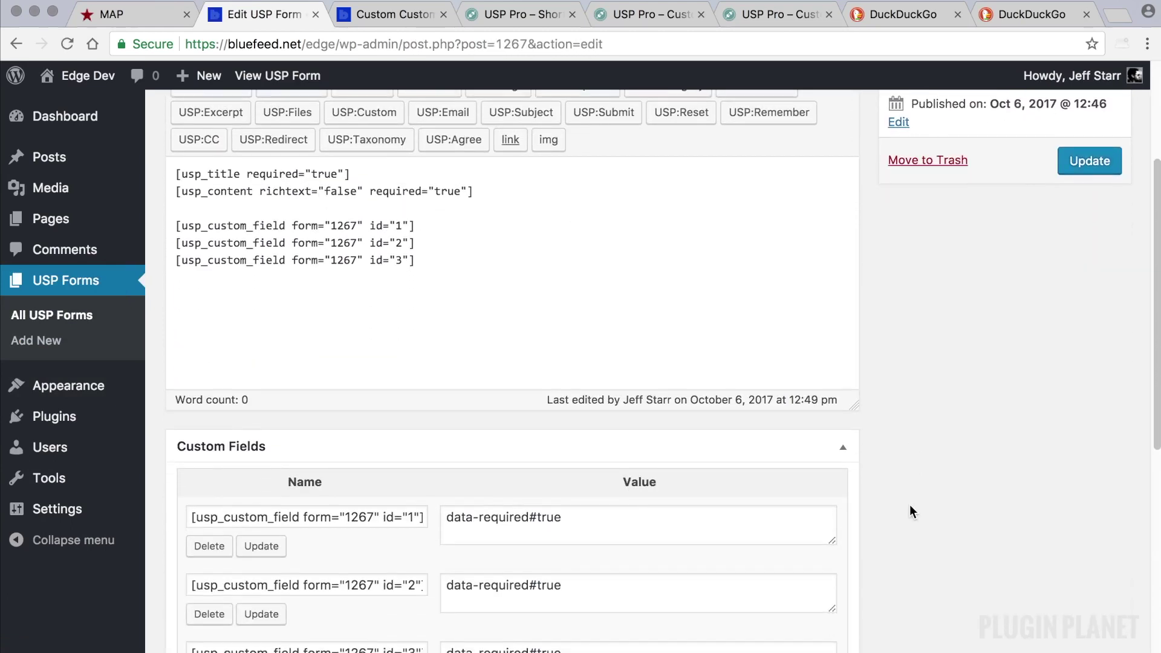
pyautogui.click(399, 459)
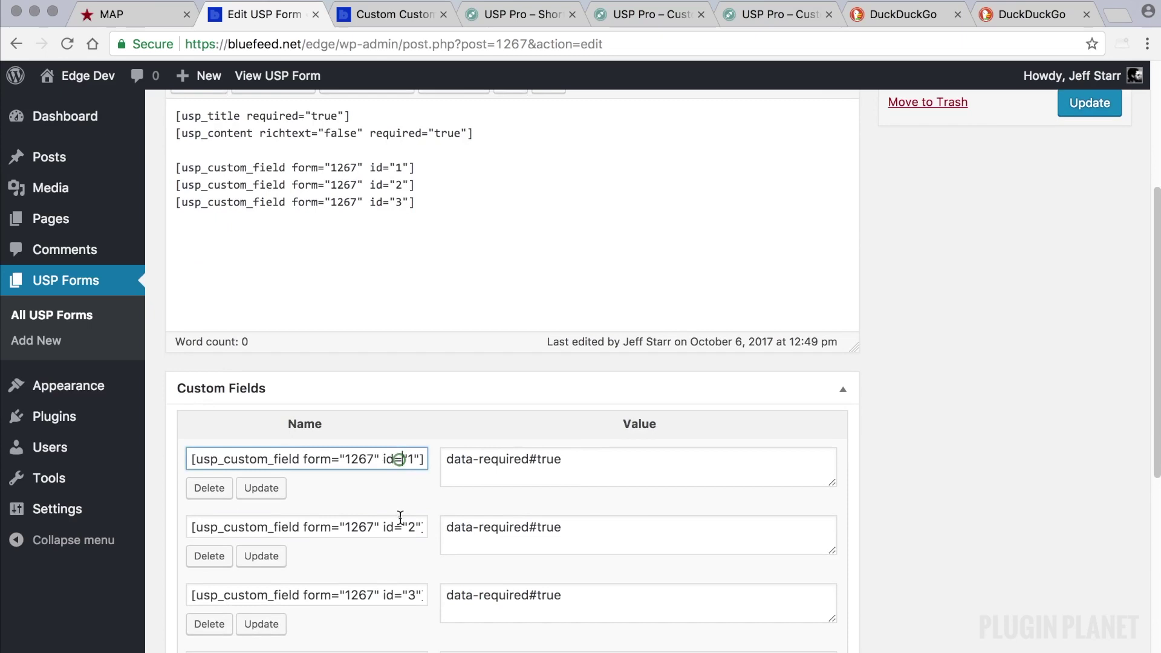
pyautogui.click(399, 527)
pyautogui.click(399, 595)
pyautogui.scroll(4, 401, 284)
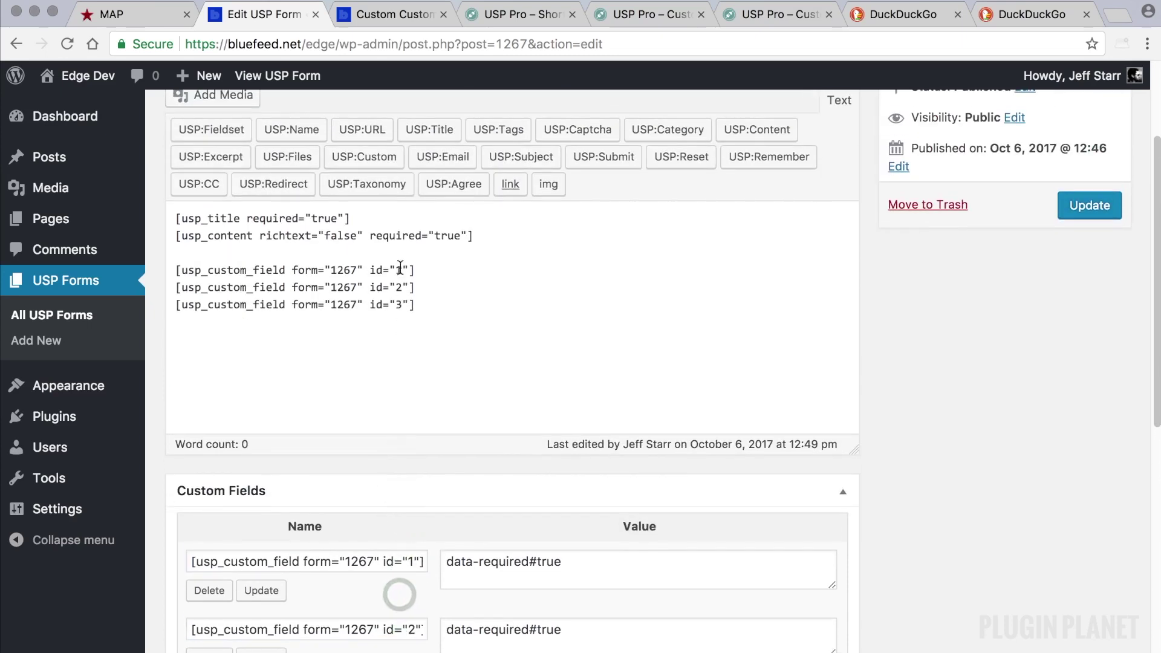
# - Check field ids 1–3 and data-required#true, then update the form and right-click View post
pyautogui.click(399, 269)
pyautogui.click(398, 287)
pyautogui.click(398, 304)
pyautogui.scroll(-5, 973, 427)
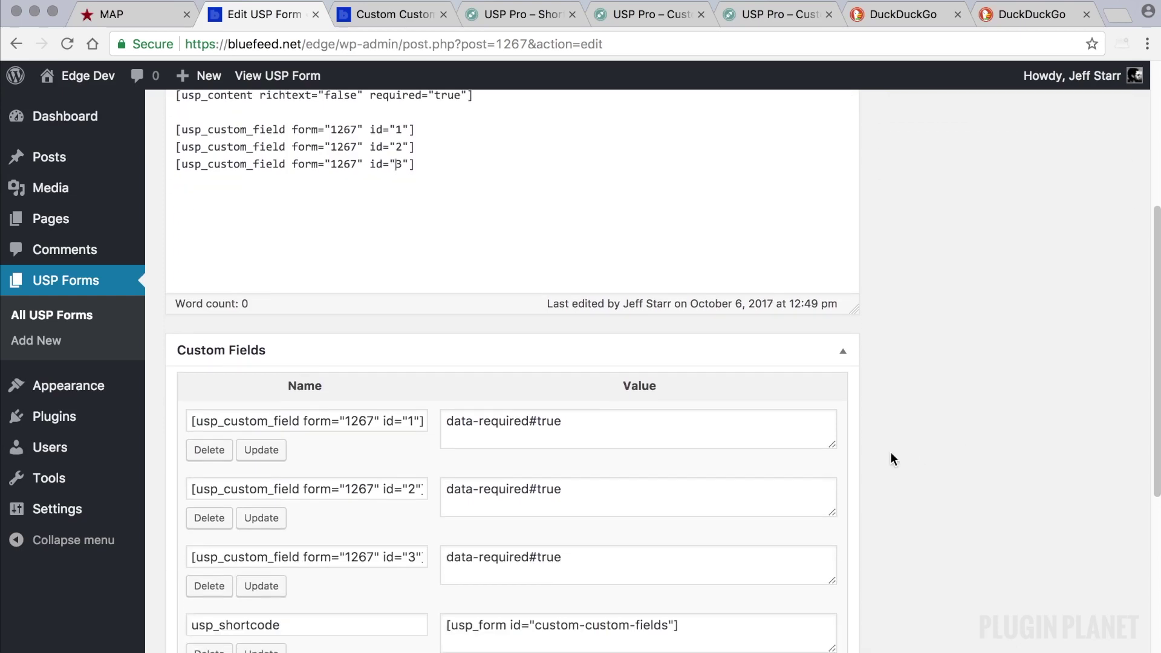
pyautogui.click(658, 419)
pyautogui.scroll(3, 942, 447)
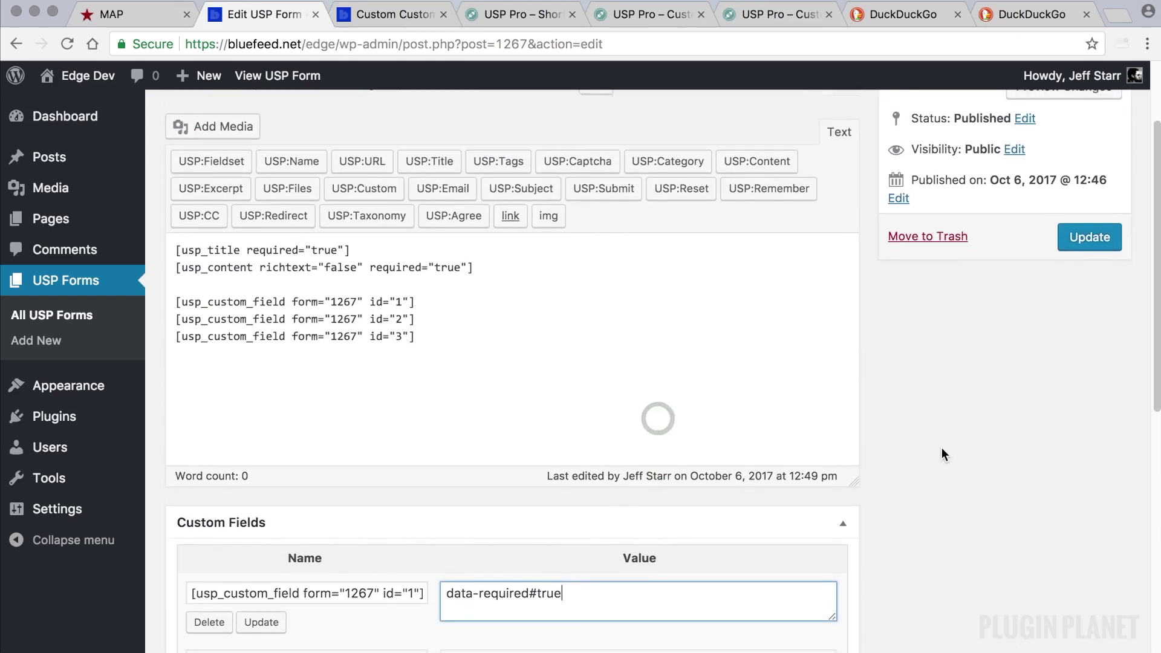
pyautogui.scroll(-4, 942, 447)
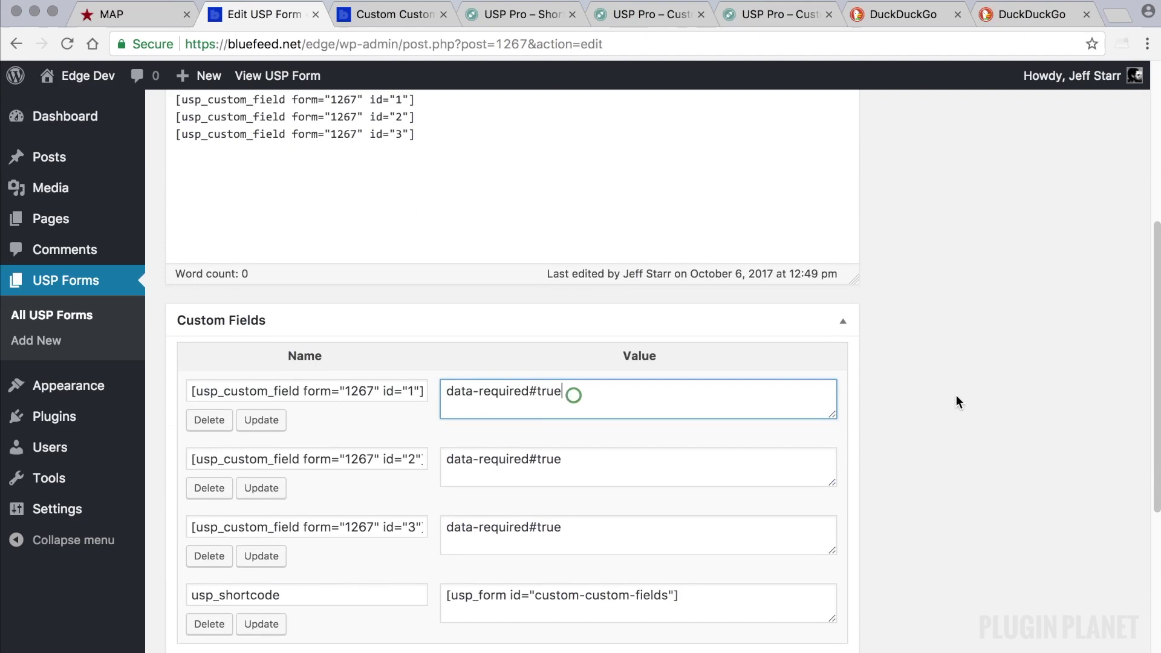
pyautogui.scroll(5, 956, 394)
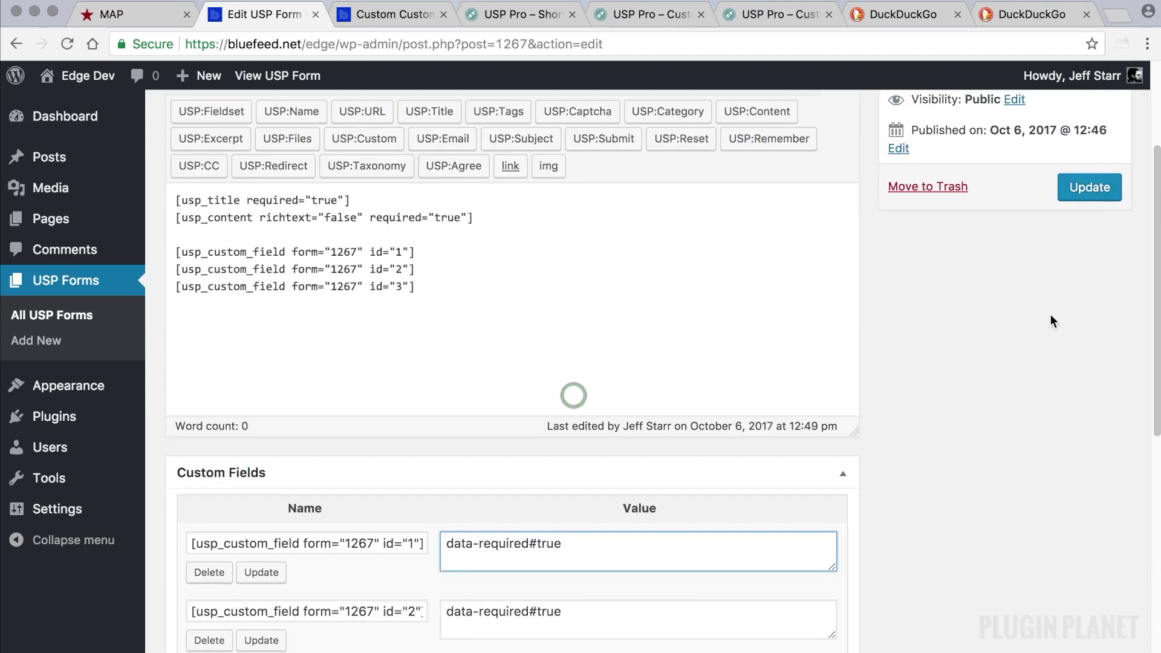
pyautogui.click(1082, 188)
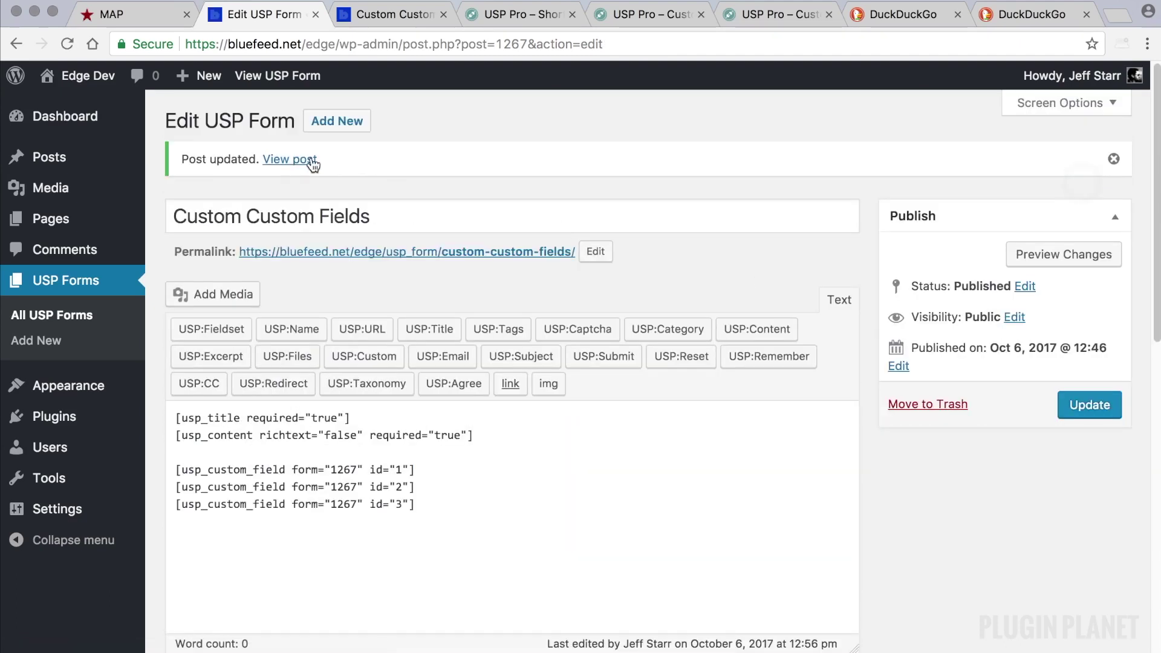
pyautogui.rightClick(313, 163)
# - Open the form's public page in a new tab and close the duplicate tab
pyautogui.click(356, 162)
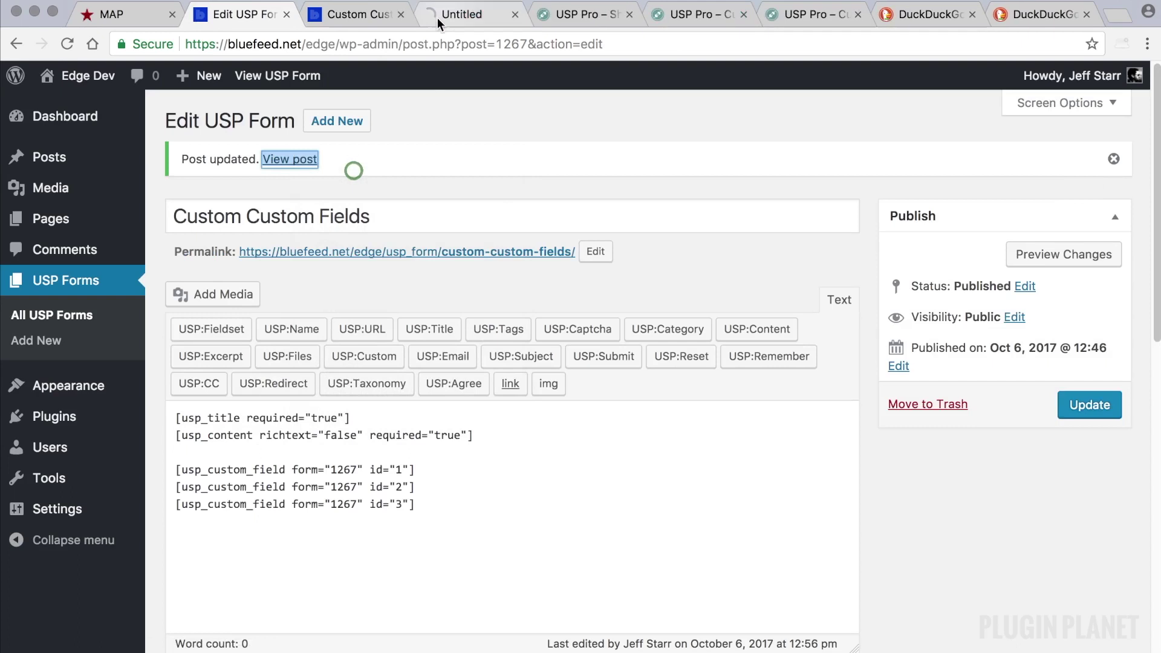
pyautogui.click(401, 14)
pyautogui.click(397, 18)
pyautogui.scroll(-7, 878, 490)
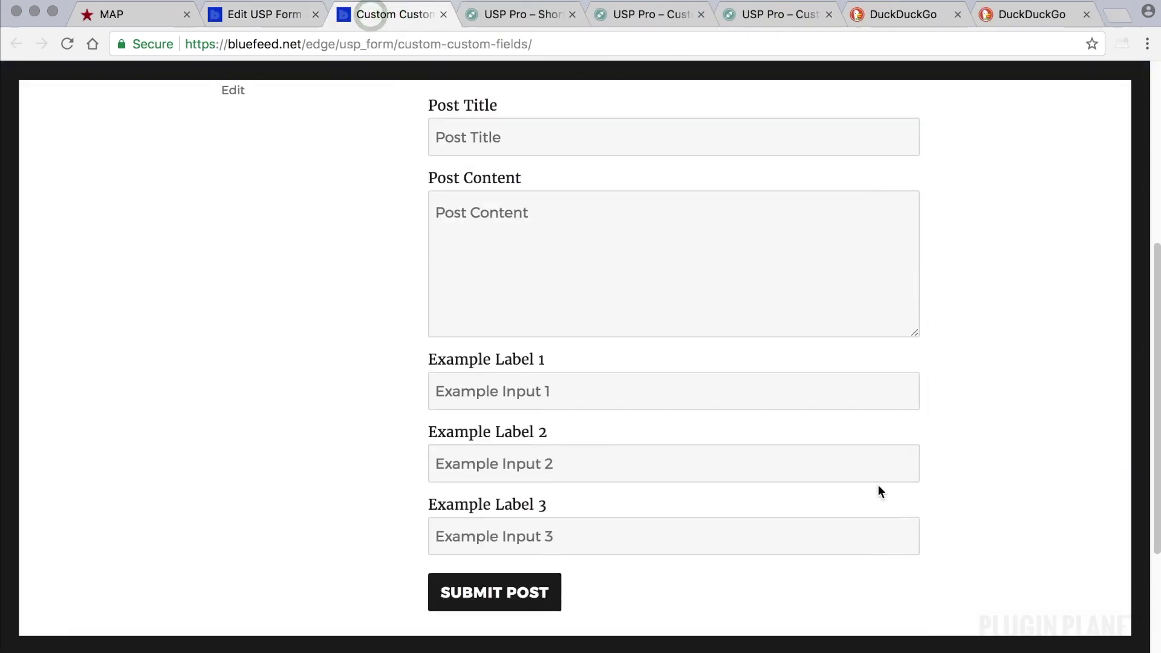
pyautogui.scroll(-1, 878, 486)
pyautogui.scroll(4, 559, 488)
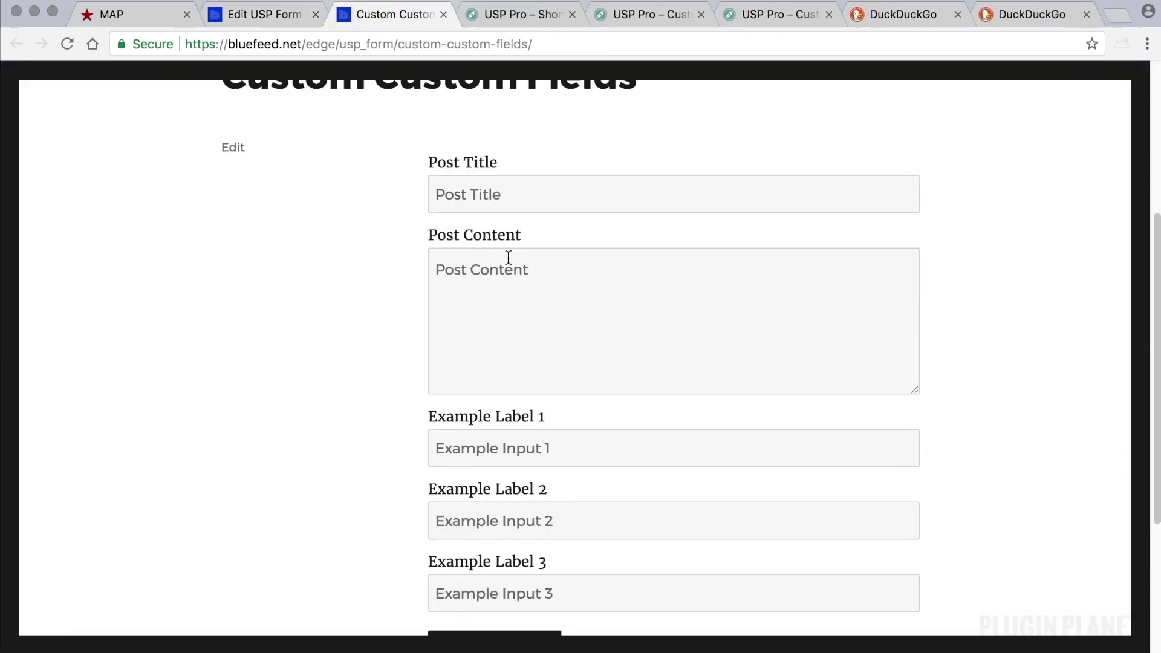
# - Enter 'Test Post 1' as the post title and copy it into the content
pyautogui.click(491, 192)
pyautogui.write('Test Post `\\1')
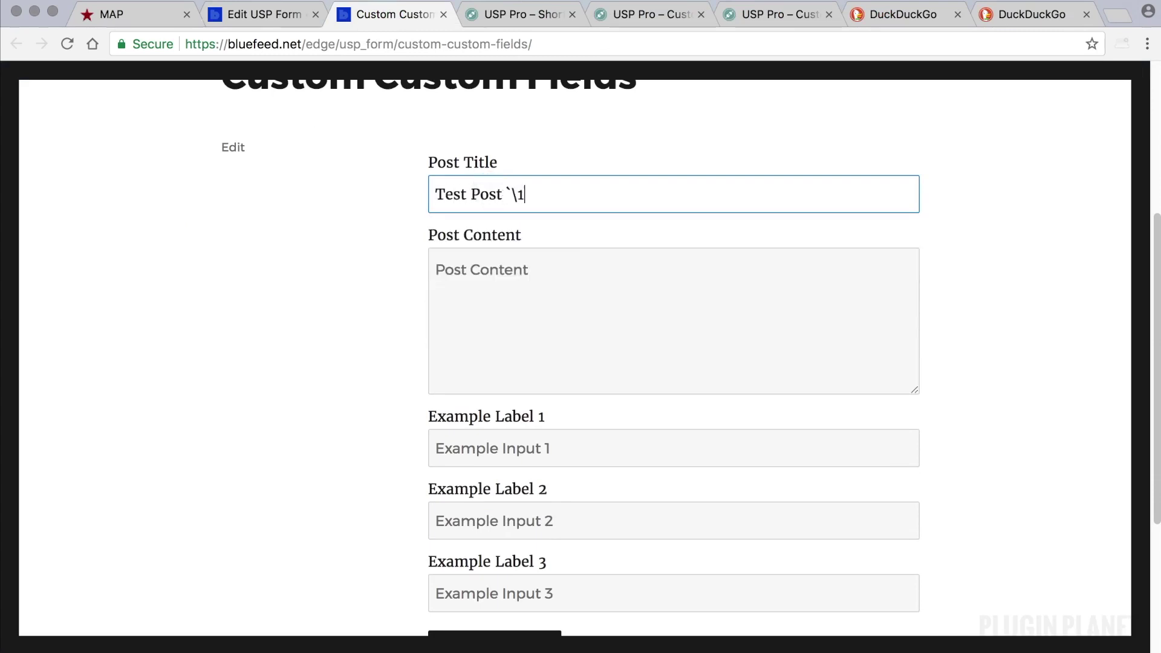
pyautogui.press('super+a')
pyautogui.press('super+c')
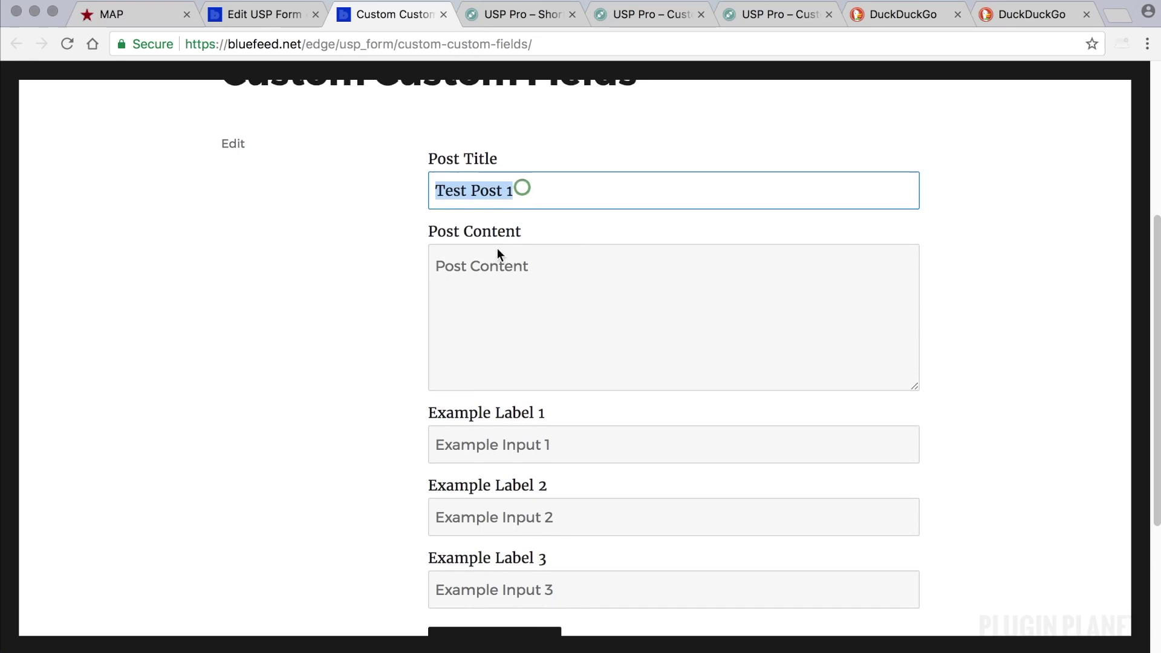
pyautogui.click(526, 274)
pyautogui.press('super+v')
# - Fill the example inputs with CF1, CF2 and CF3, submit the post, and return to the editor
pyautogui.click(490, 440)
pyautogui.write('CF1')
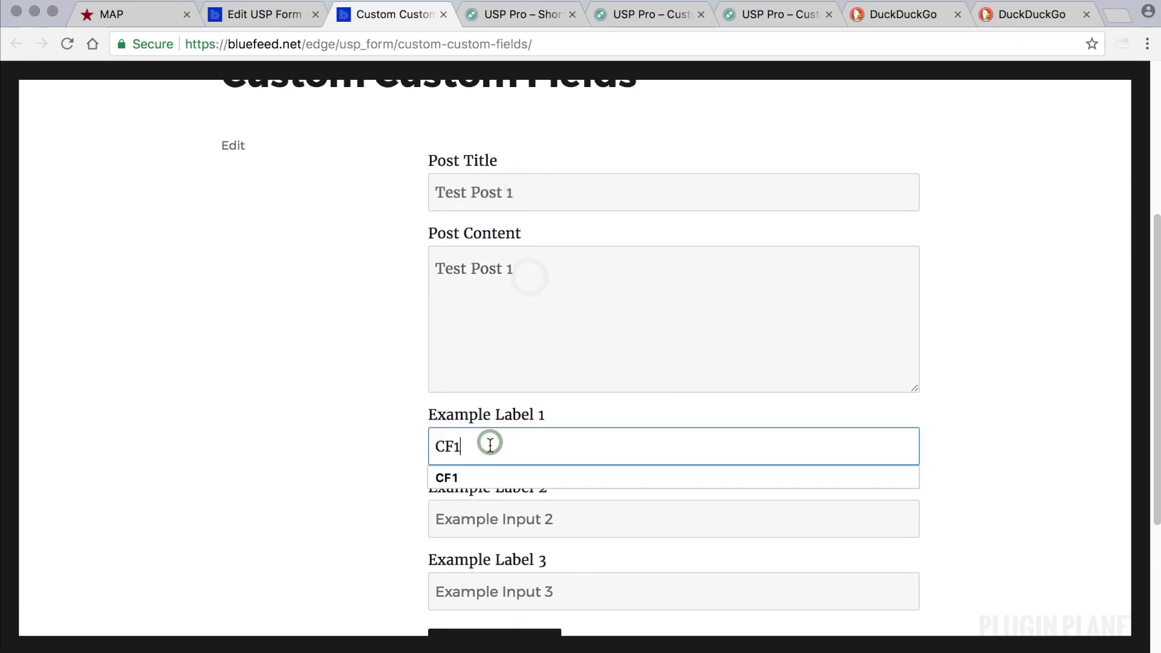
pyautogui.click(501, 513)
pyautogui.write('CF2')
pyautogui.scroll(-3, 501, 513)
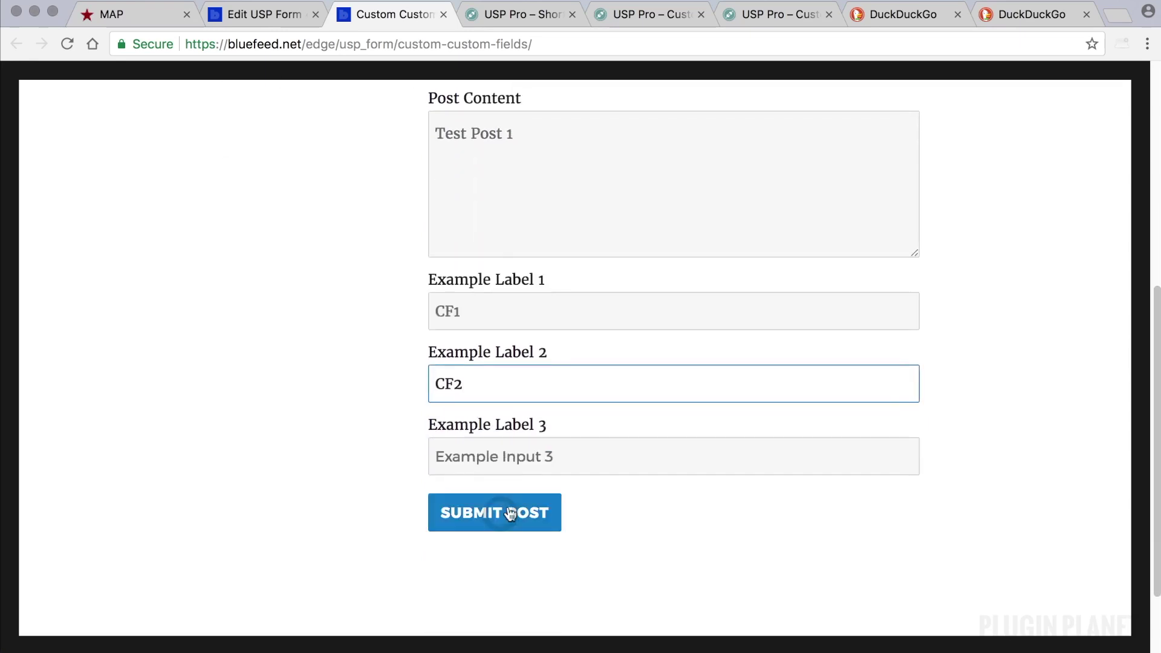
pyautogui.click(485, 441)
pyautogui.write('CF3')
pyautogui.click(337, 404)
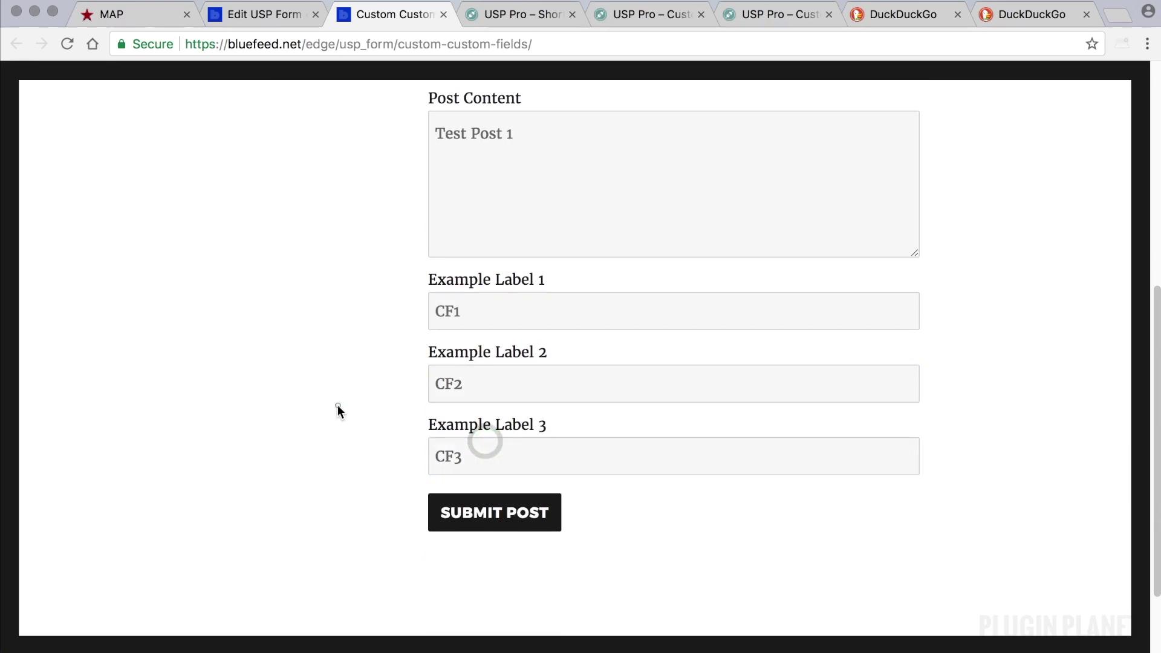
pyautogui.click(514, 513)
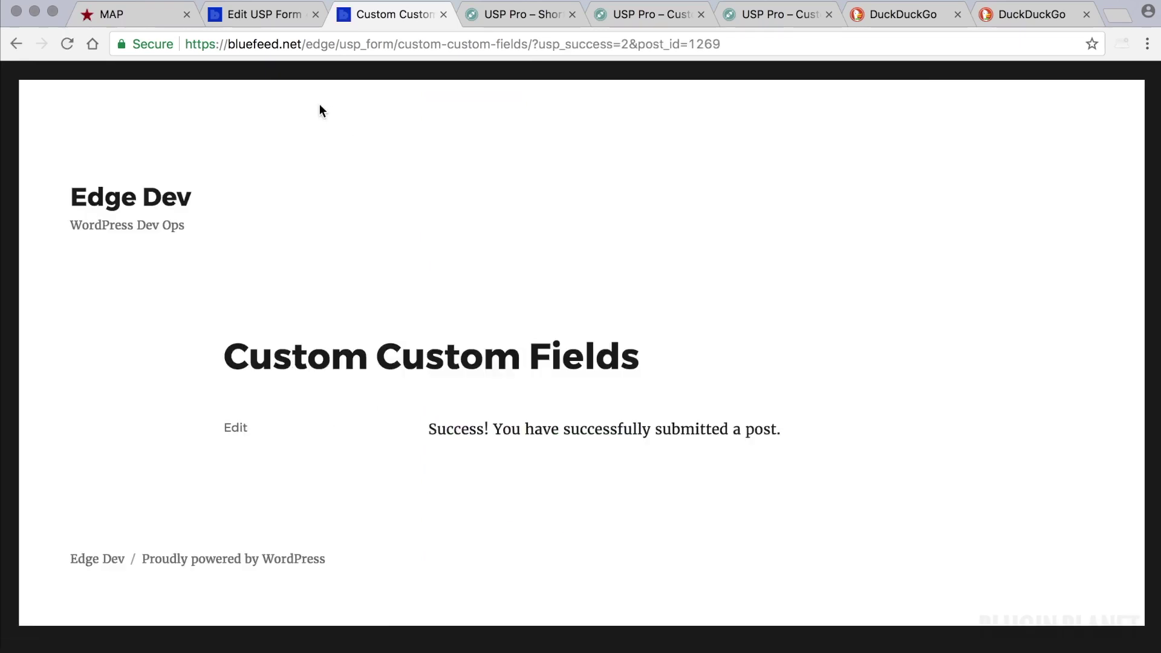
pyautogui.click(260, 16)
pyautogui.click(107, 171)
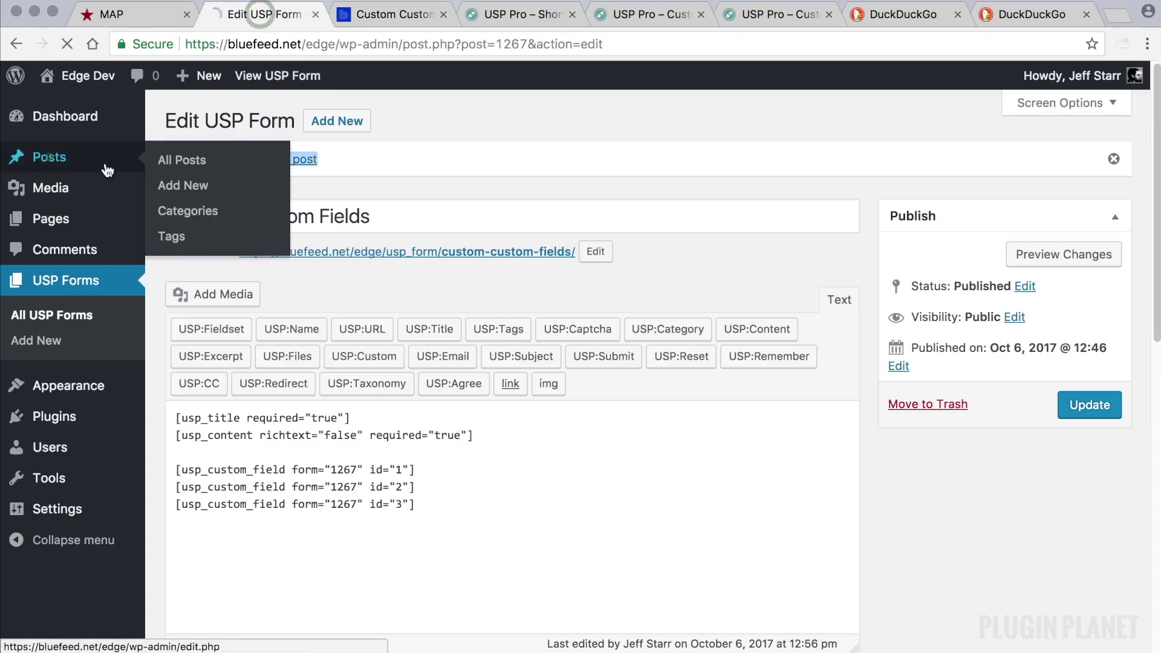
pyautogui.click(245, 248)
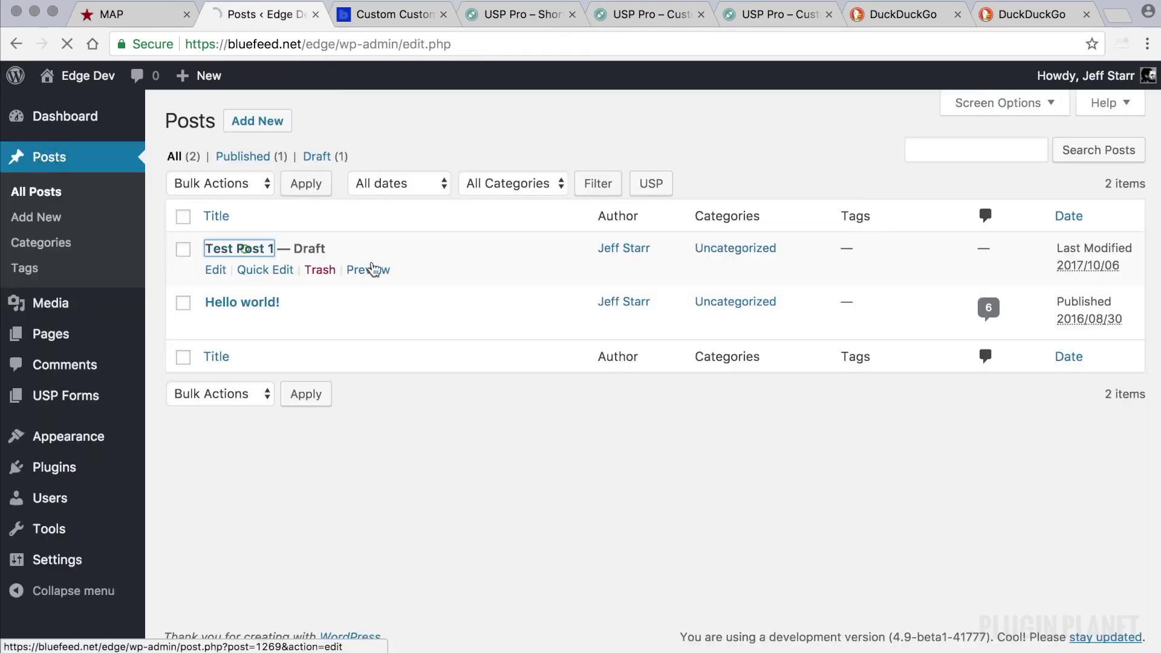
pyautogui.scroll(-5, 565, 301)
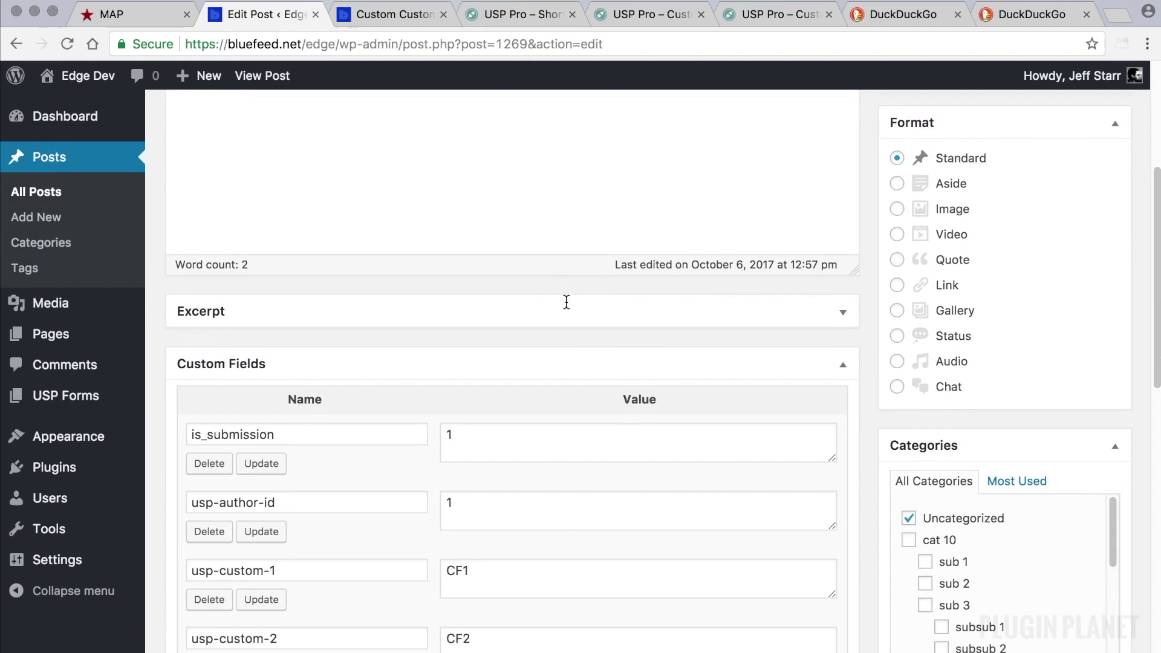
pyautogui.click(519, 363)
pyautogui.click(519, 364)
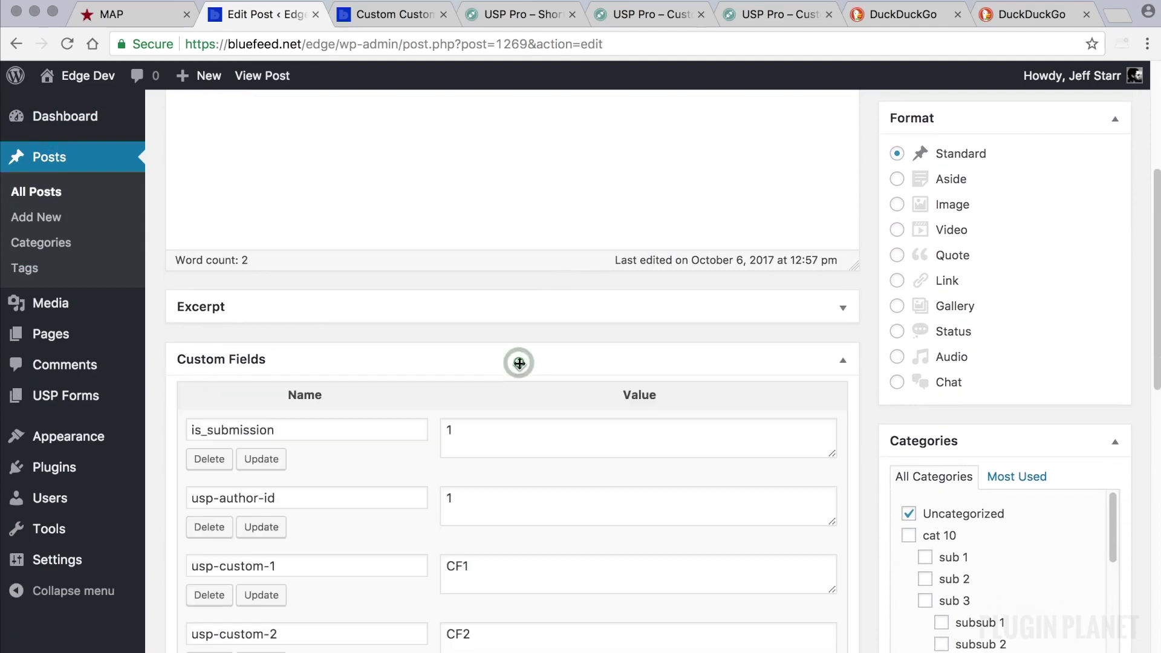
pyautogui.scroll(-5, 518, 363)
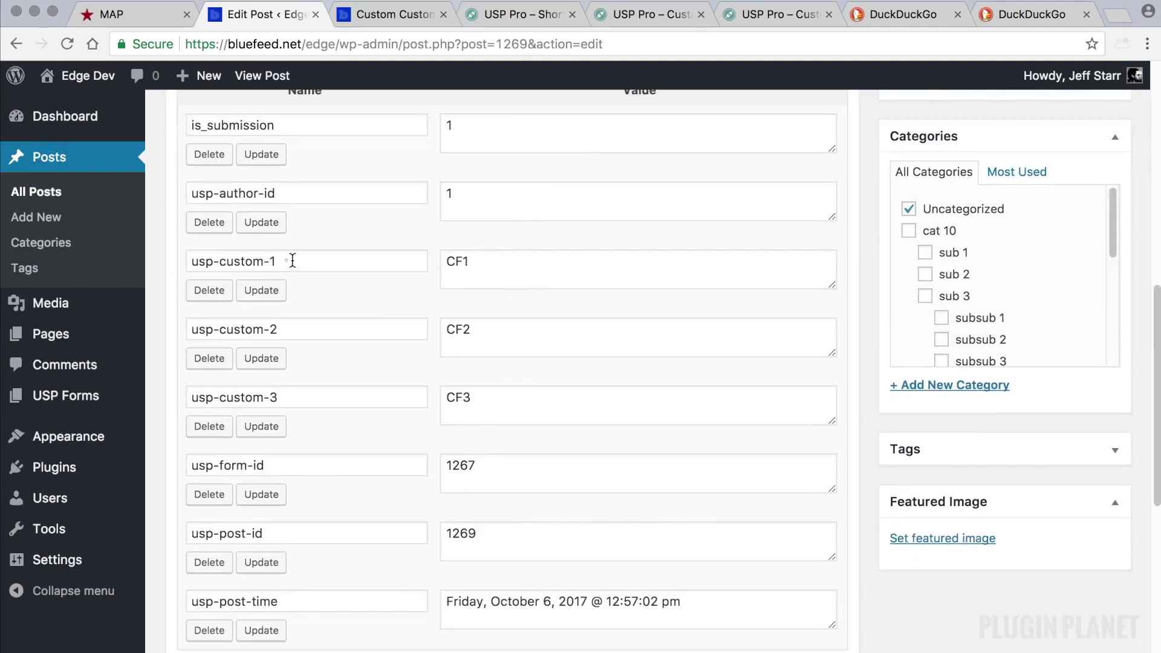
pyautogui.tripleClick(289, 260)
pyautogui.tripleClick(289, 329)
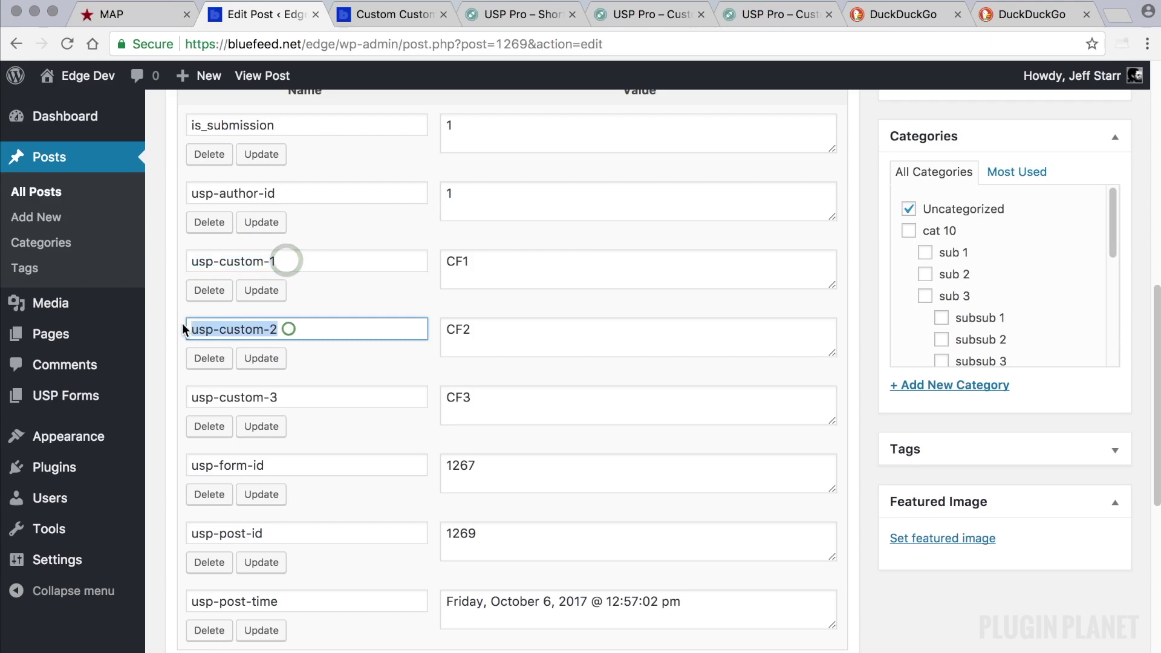
pyautogui.tripleClick(272, 400)
pyautogui.tripleClick(476, 266)
pyautogui.tripleClick(444, 326)
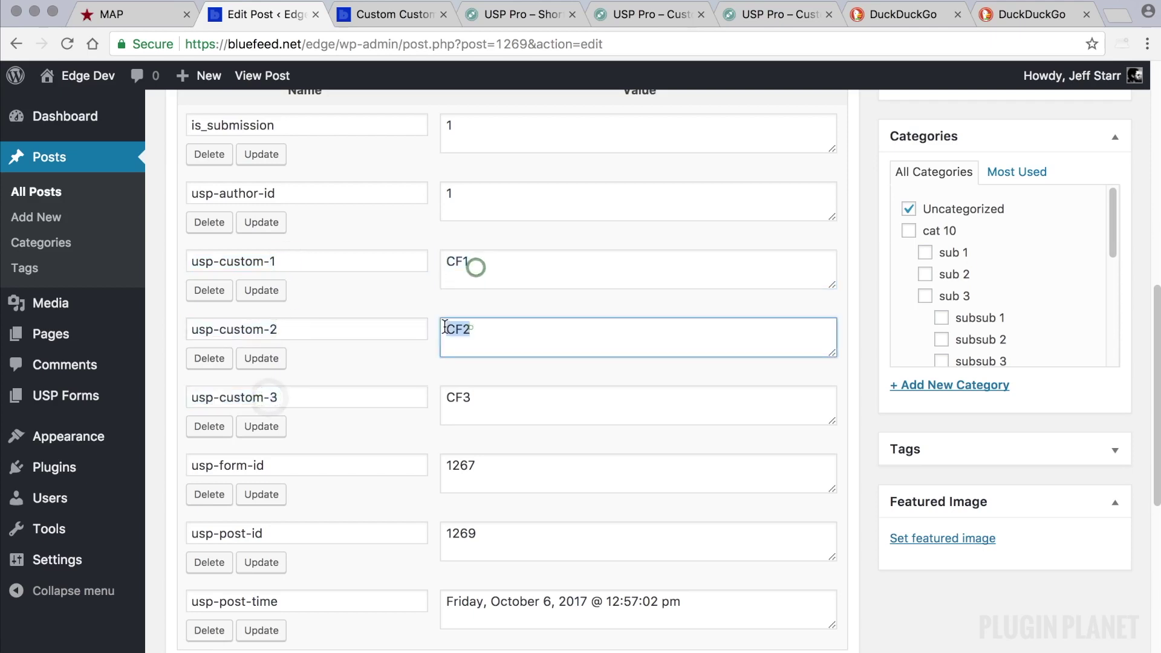
pyautogui.tripleClick(481, 401)
pyautogui.tripleClick(450, 265)
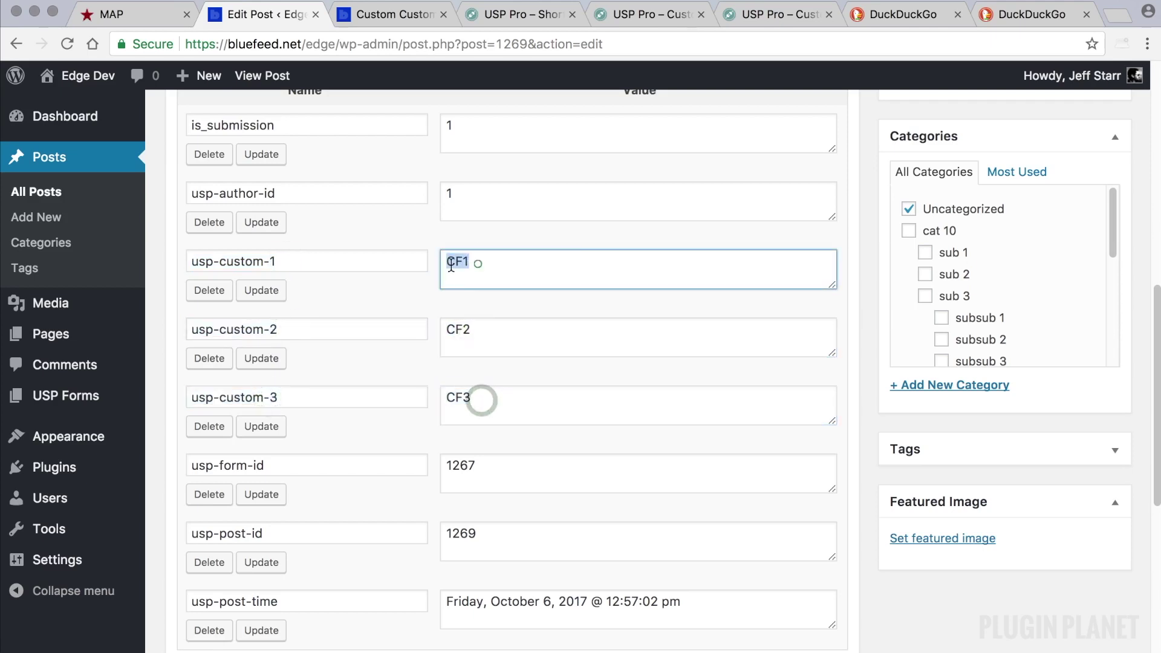
pyautogui.doubleClick(273, 397)
pyautogui.scroll(1, 303, 382)
pyautogui.moveTo(288, 289); pyautogui.dragTo(186, 290)
pyautogui.moveTo(296, 359); pyautogui.dragTo(186, 358)
pyautogui.tripleClick(284, 424)
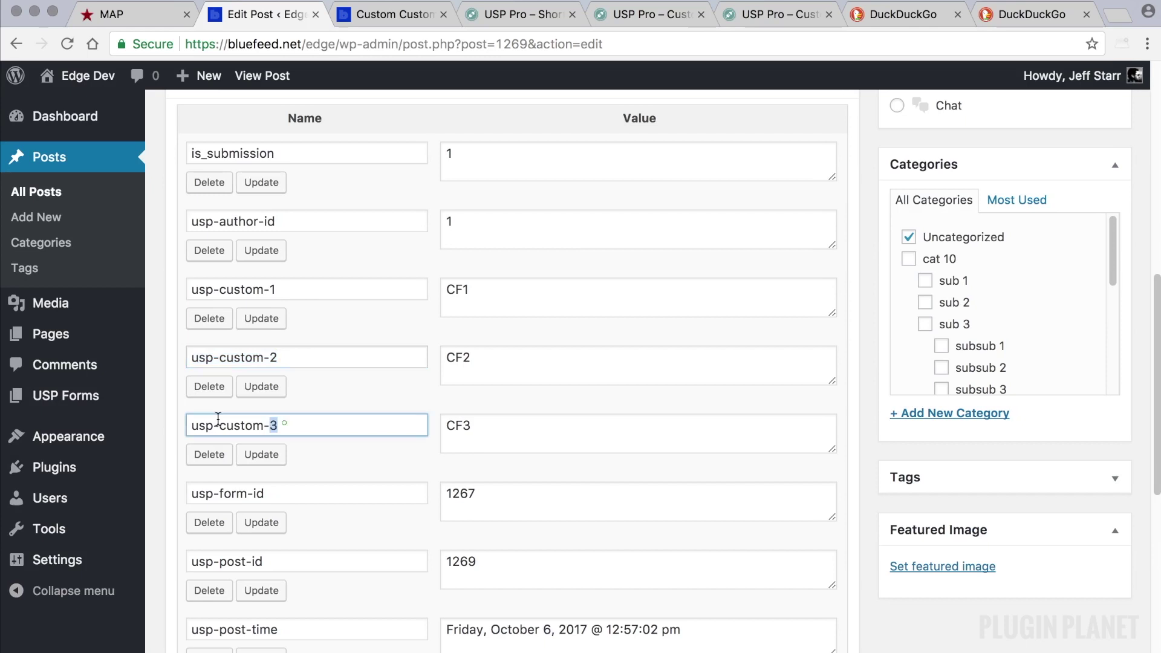
pyautogui.doubleClick(274, 425)
pyautogui.scroll(-1, 327, 455)
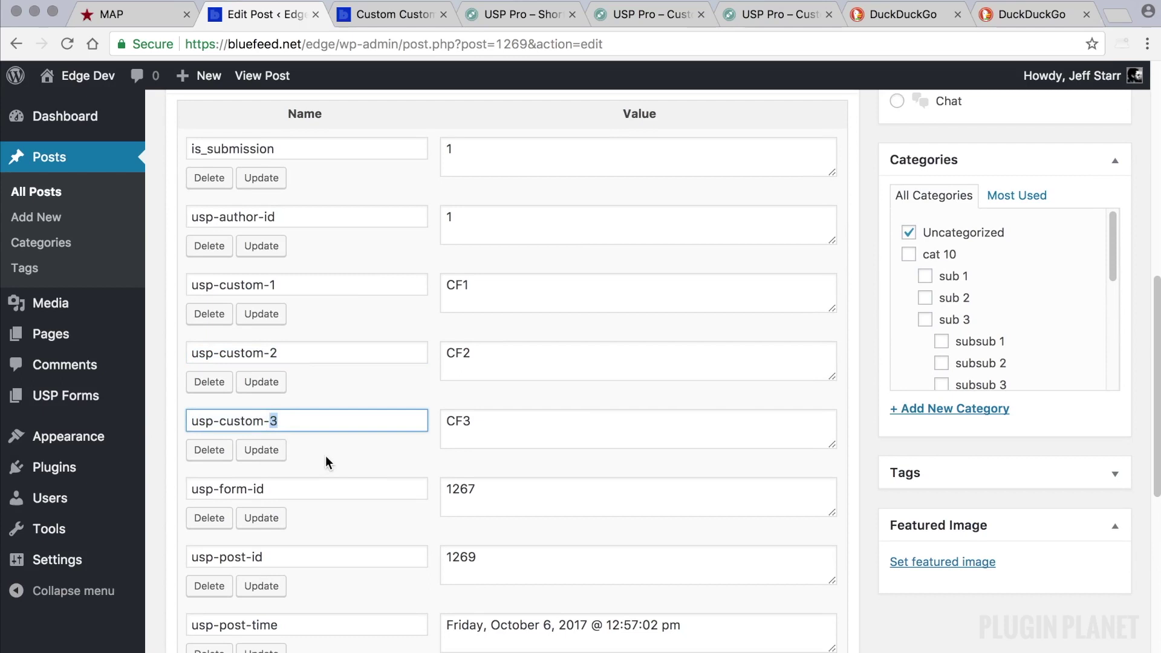
pyautogui.scroll(1, 212, 284)
pyautogui.moveTo(270, 288); pyautogui.dragTo(192, 290)
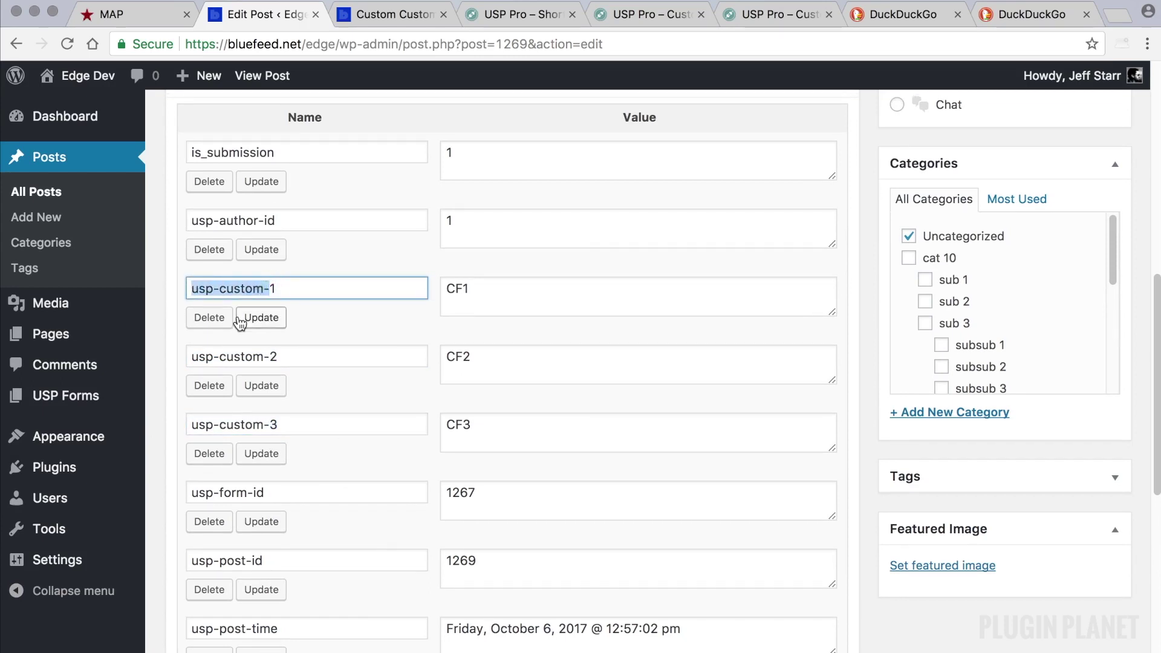
pyautogui.keyDown('shift'); pyautogui.click(291, 288); pyautogui.keyUp('shift')
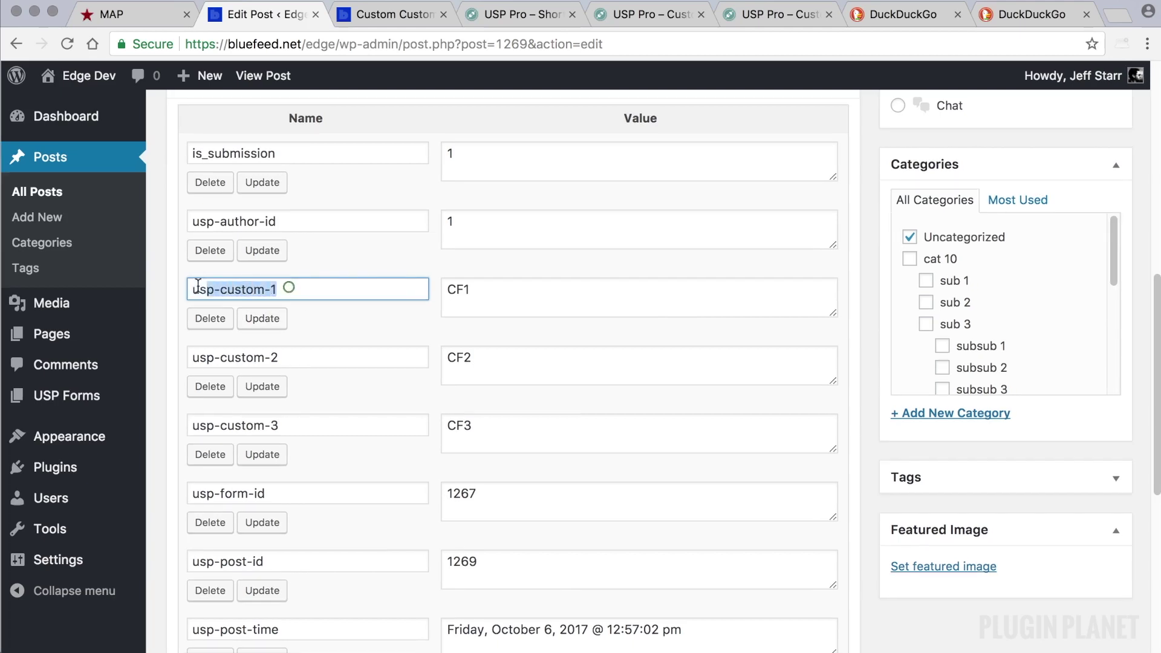
pyautogui.click(286, 289)
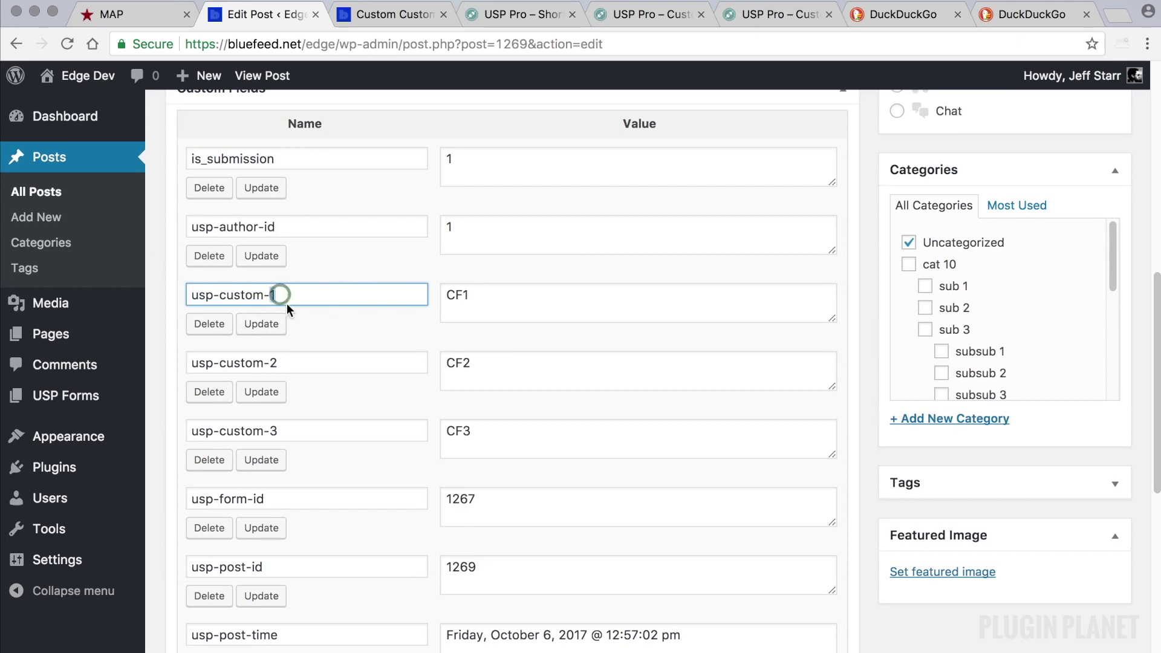
pyautogui.press('super+a')
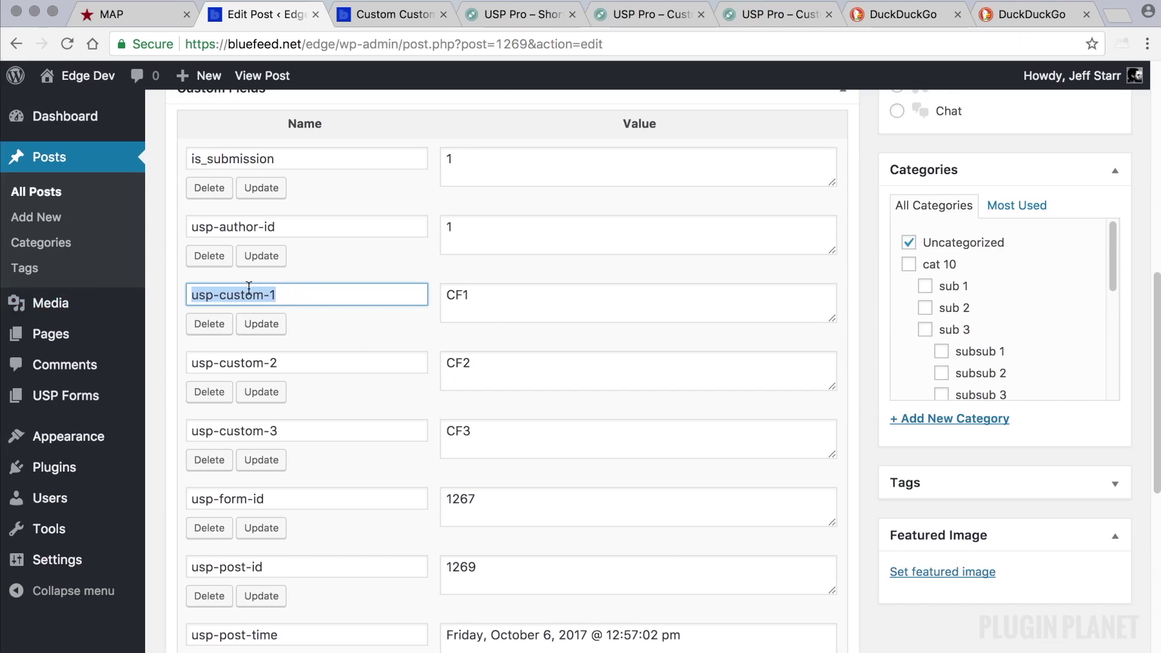
# - Open USP Pro's Advanced settings and locate the Custom Custom Fields Optional and Required boxes
pyautogui.moveTo(88, 568)
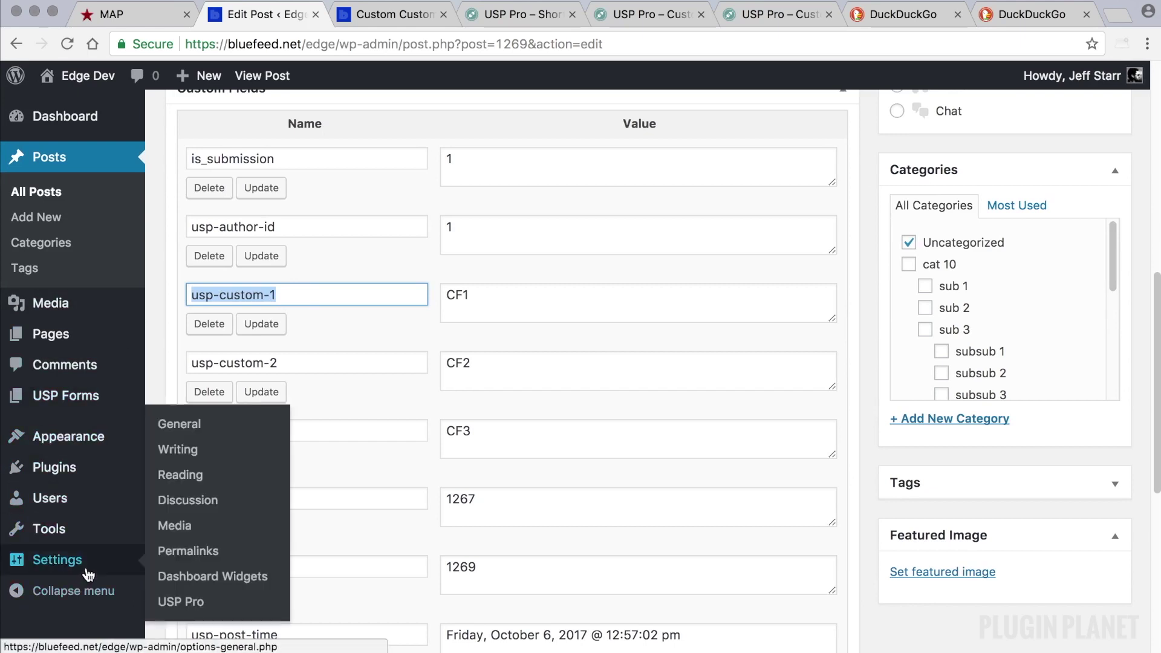
pyautogui.click(181, 602)
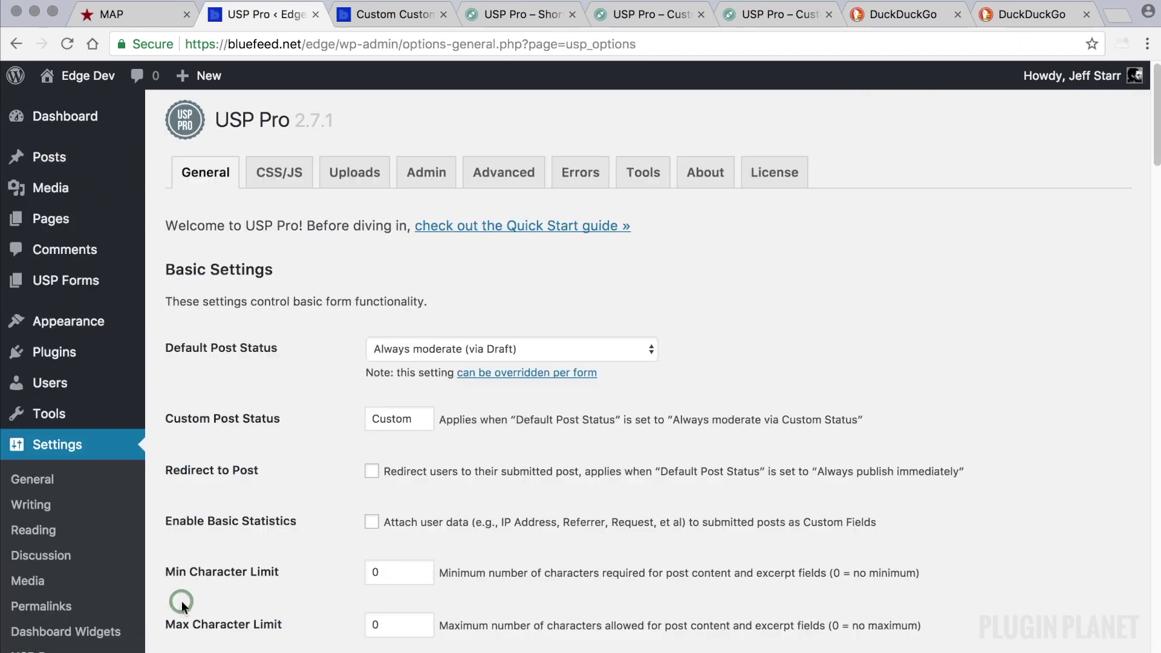
pyautogui.click(505, 176)
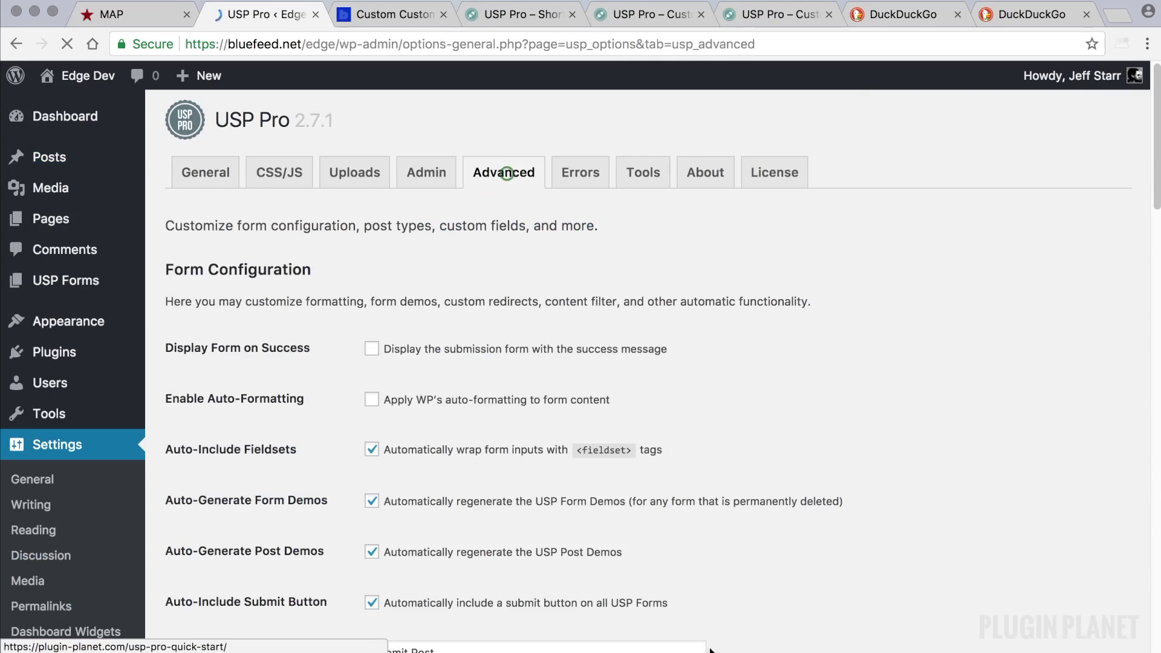
pyautogui.click(1154, 612)
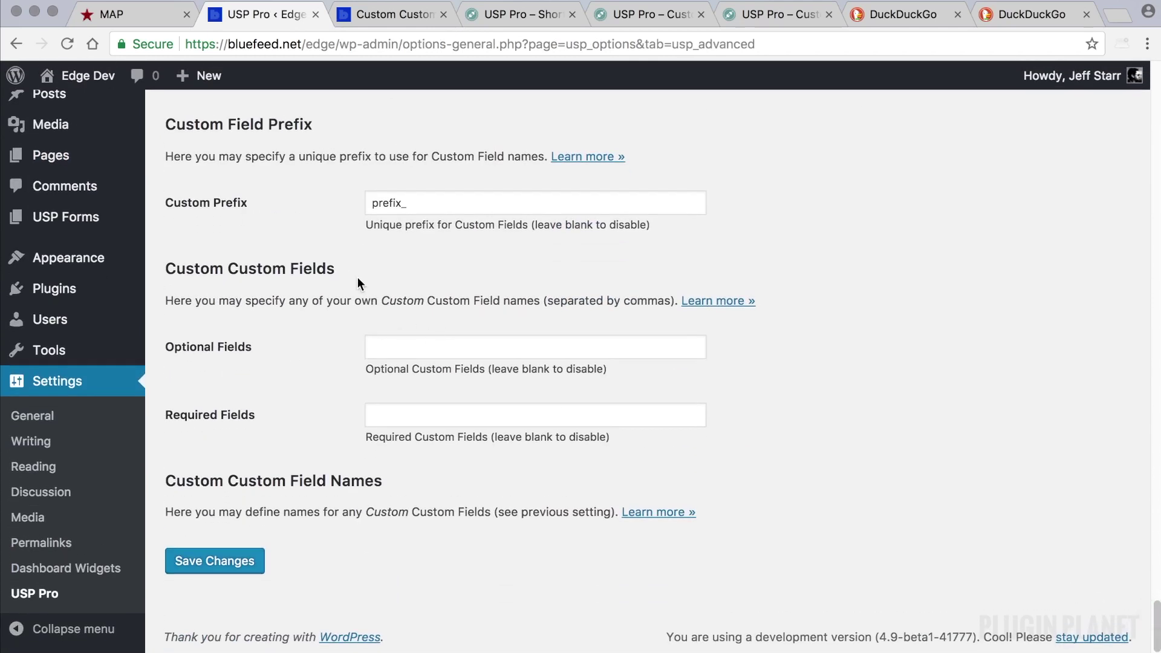
pyautogui.moveTo(349, 272); pyautogui.dragTo(164, 270)
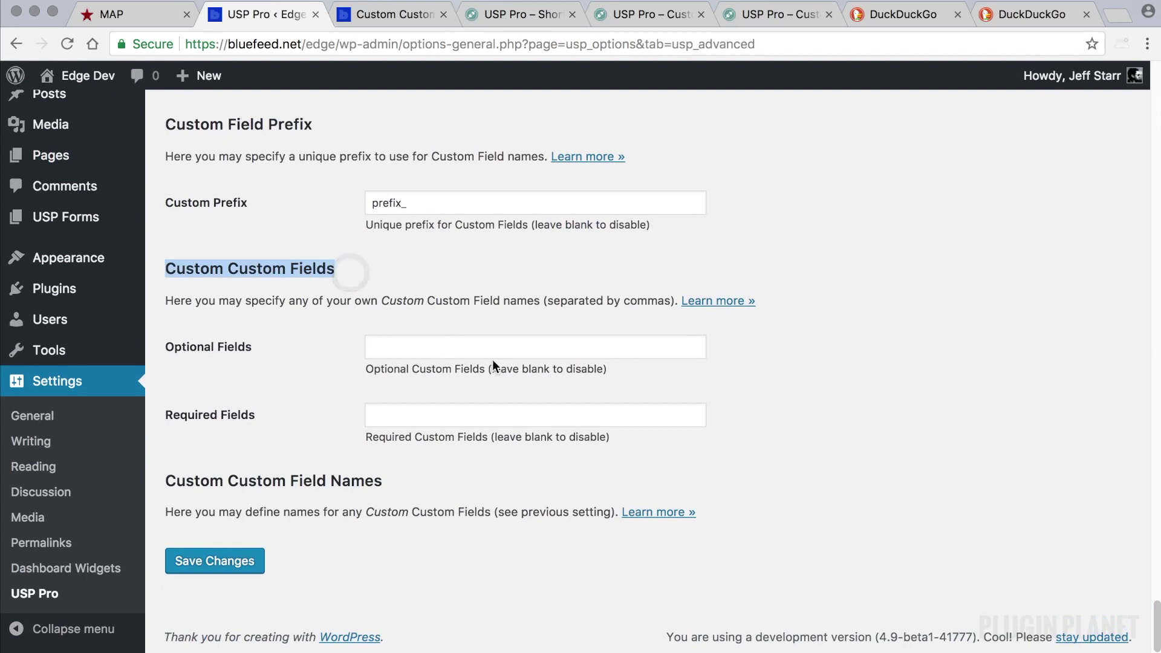
pyautogui.click(458, 350)
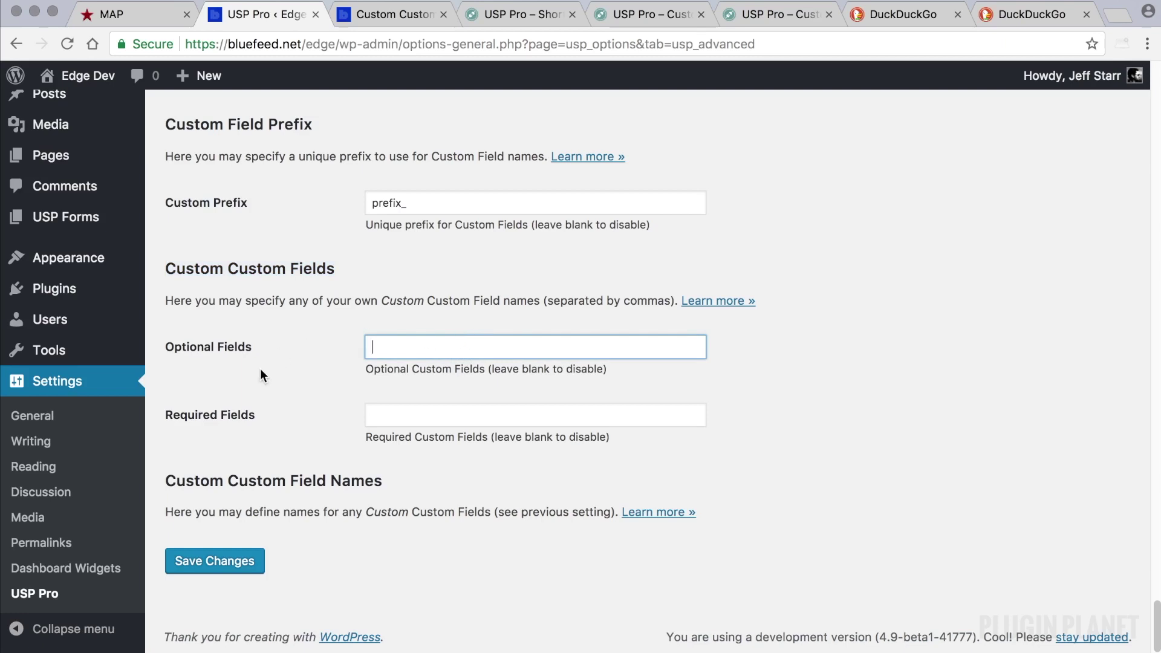
pyautogui.tripleClick(247, 346)
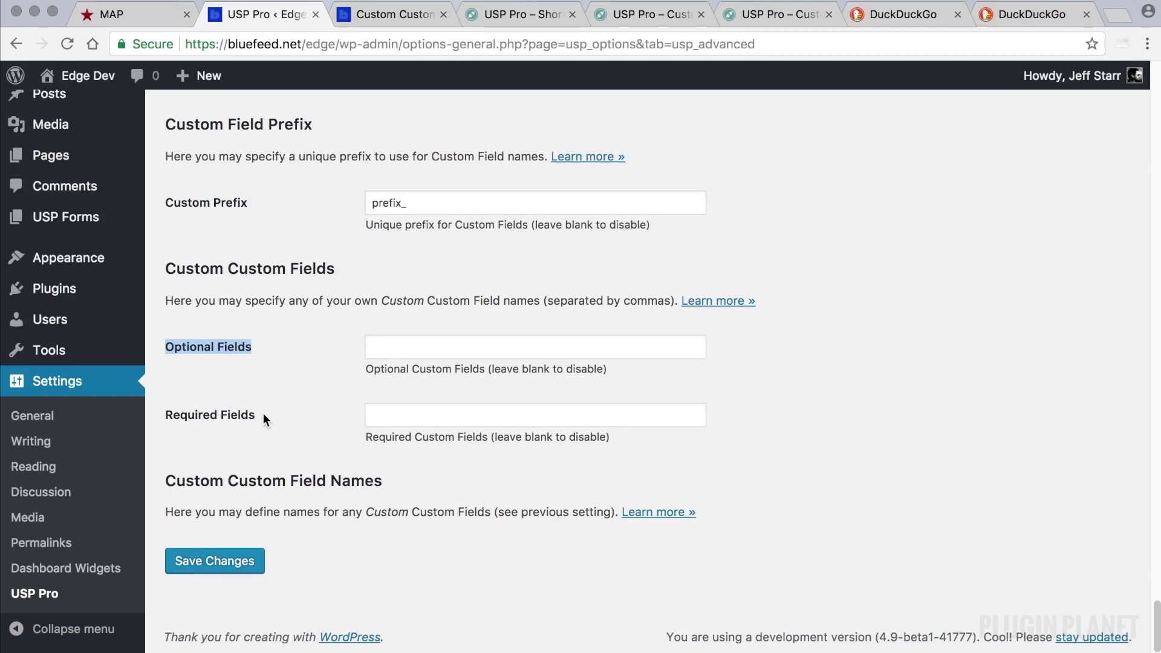
pyautogui.scroll(1, 263, 413)
pyautogui.moveTo(262, 412); pyautogui.dragTo(173, 425)
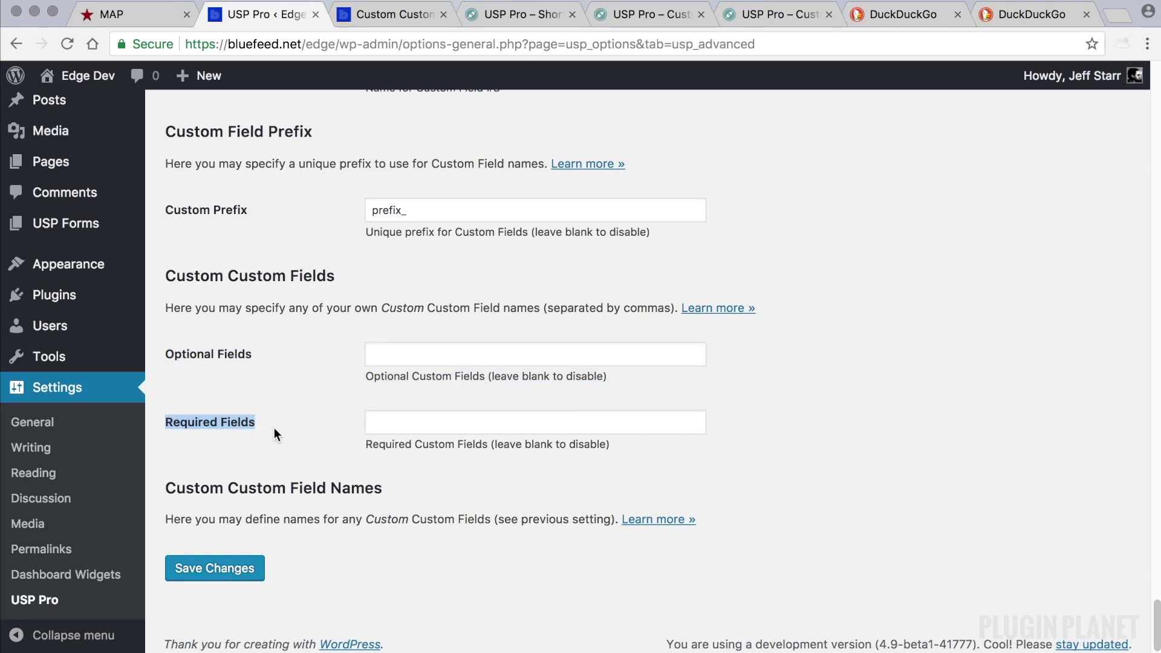
# - Enter favorite_movie, favorite_songs, favorite_shows in the Required Fields box
pyautogui.click(274, 427)
pyautogui.click(428, 423)
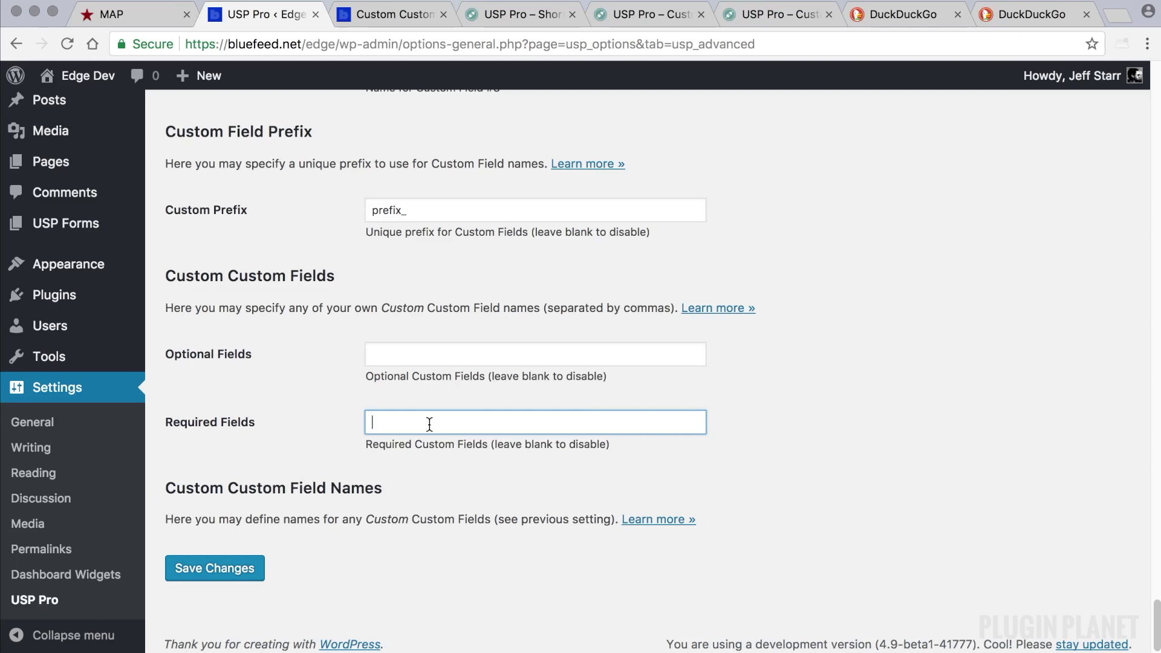
pyautogui.write('favorite')
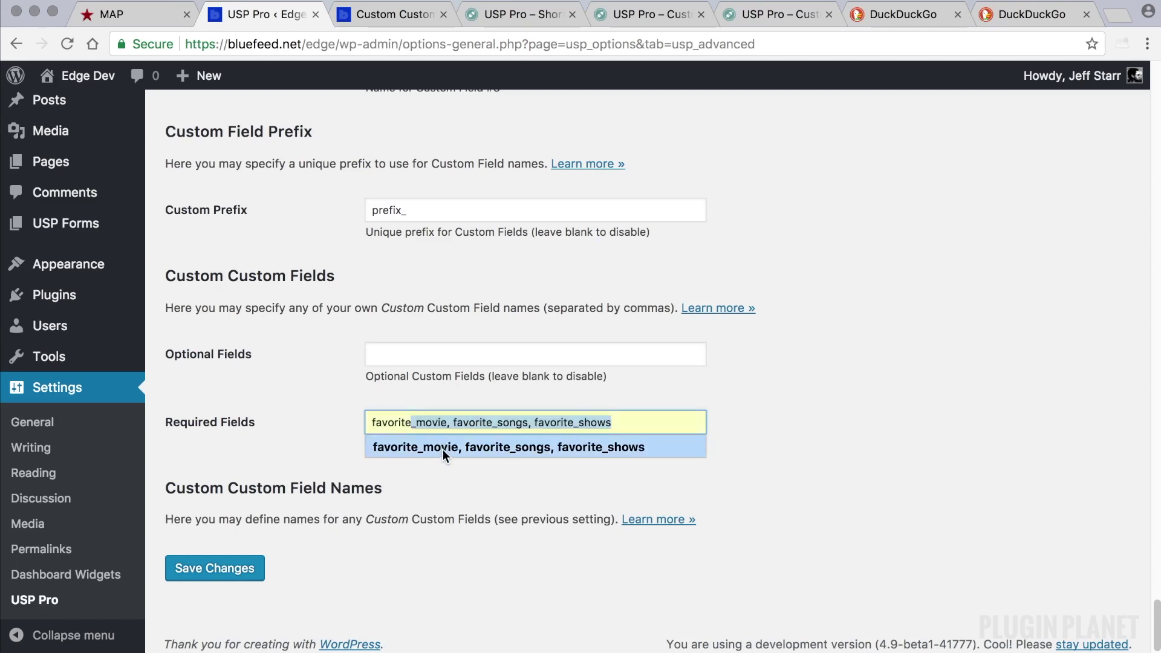
pyautogui.click(443, 449)
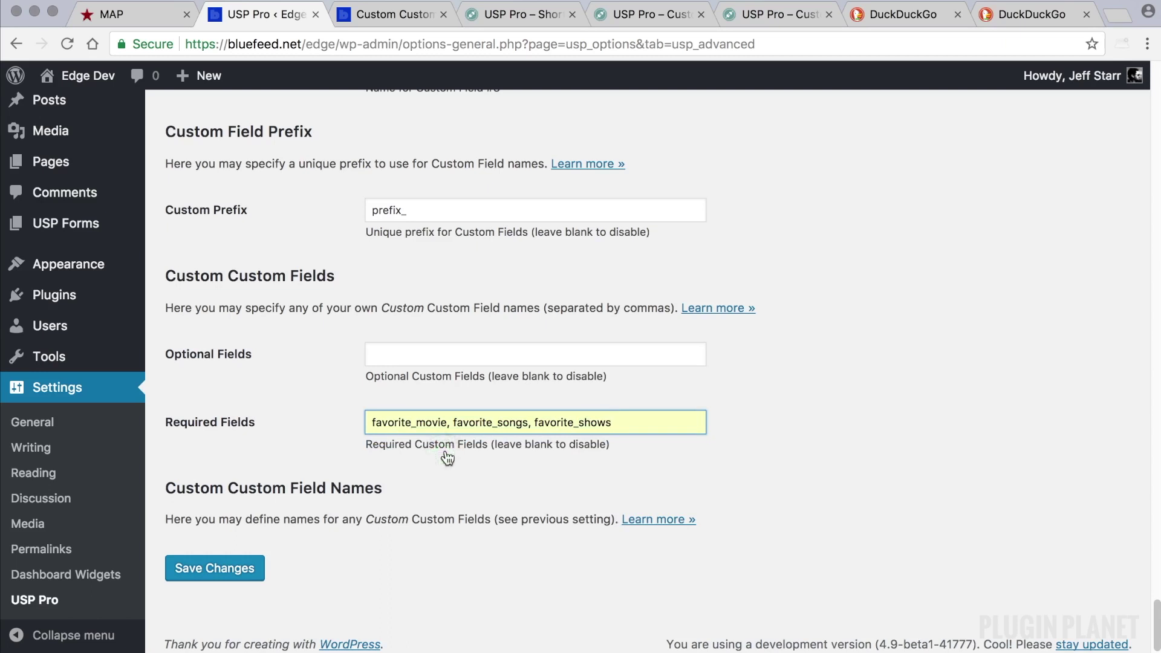
# - Review the three required field names and save the settings
pyautogui.doubleClick(446, 418)
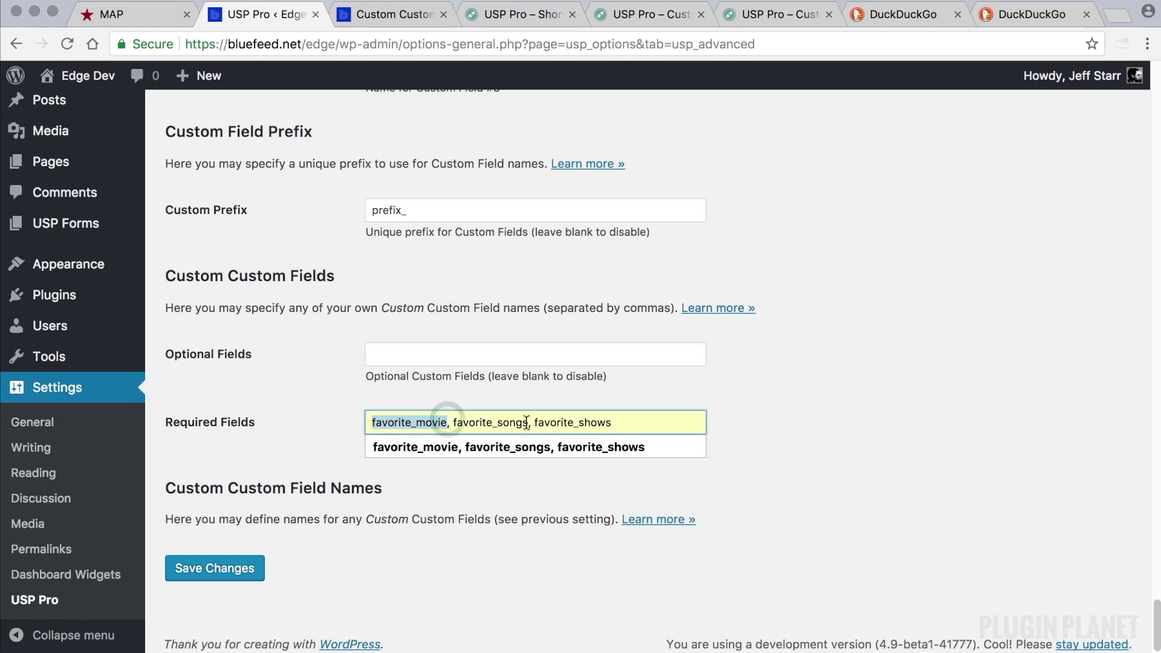
pyautogui.moveTo(528, 422); pyautogui.dragTo(453, 421)
pyautogui.moveTo(617, 421); pyautogui.dragTo(535, 422)
pyautogui.click(787, 505)
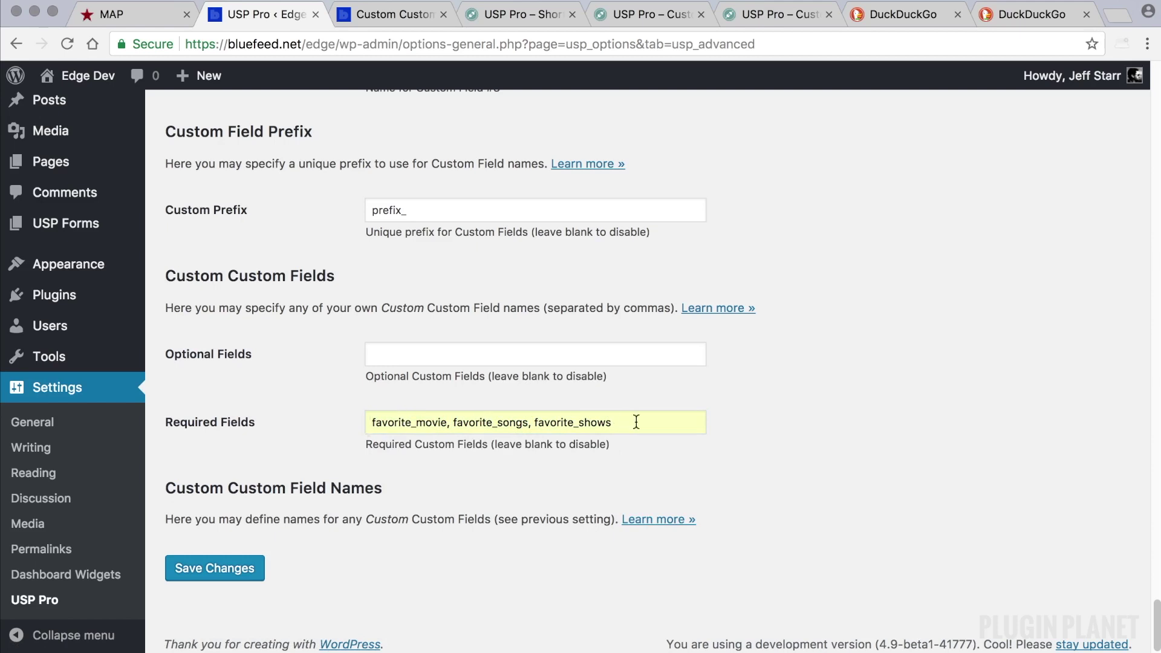
pyautogui.doubleClick(448, 423)
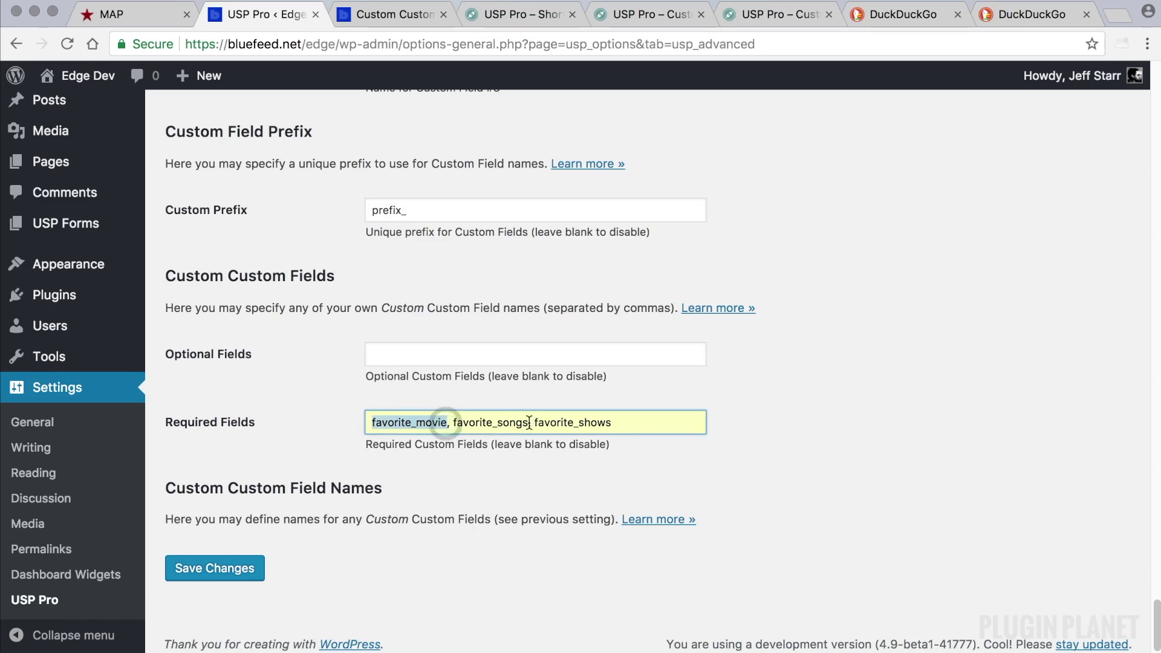
pyautogui.moveTo(527, 422); pyautogui.dragTo(453, 421)
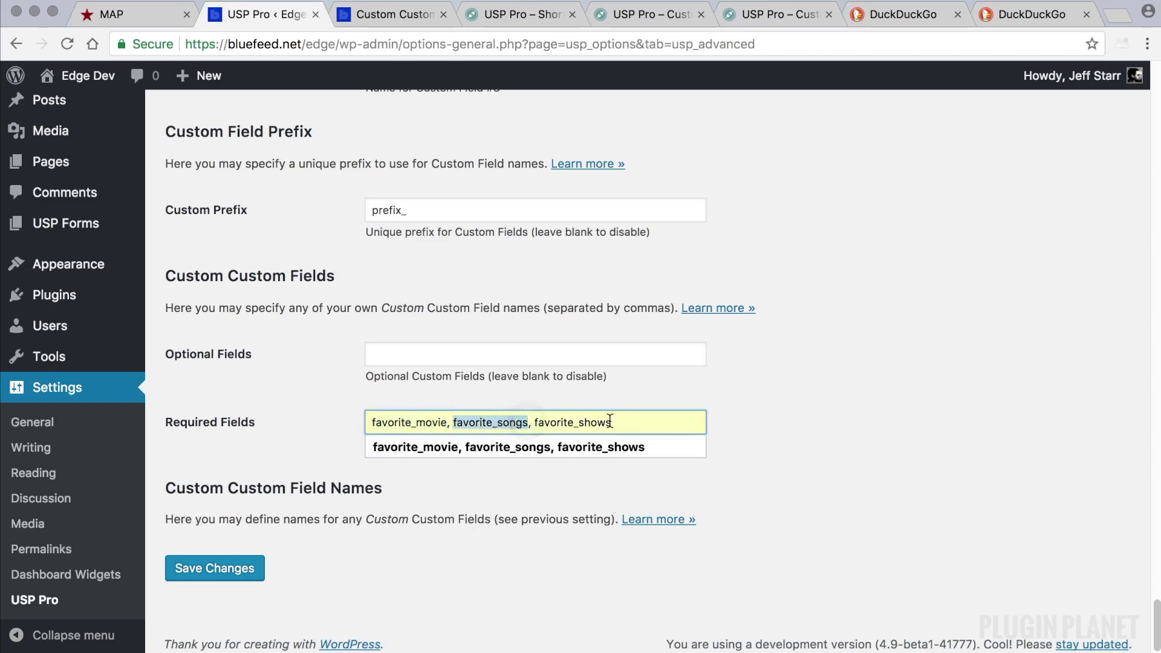
pyautogui.moveTo(611, 421); pyautogui.dragTo(596, 532)
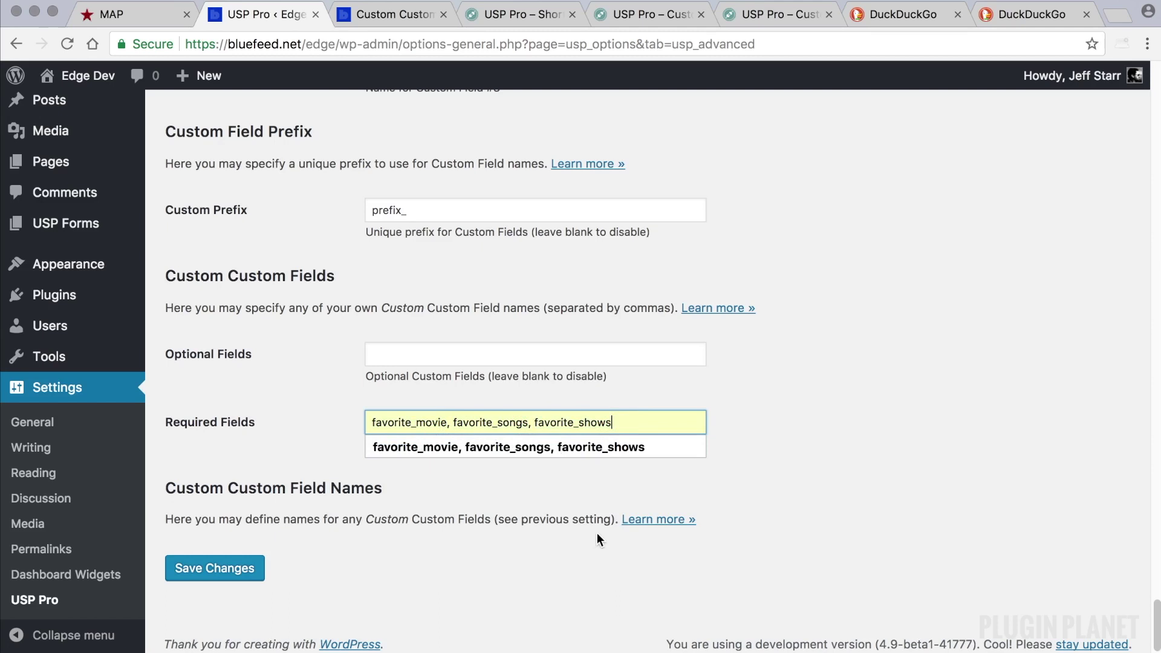
pyautogui.click(589, 542)
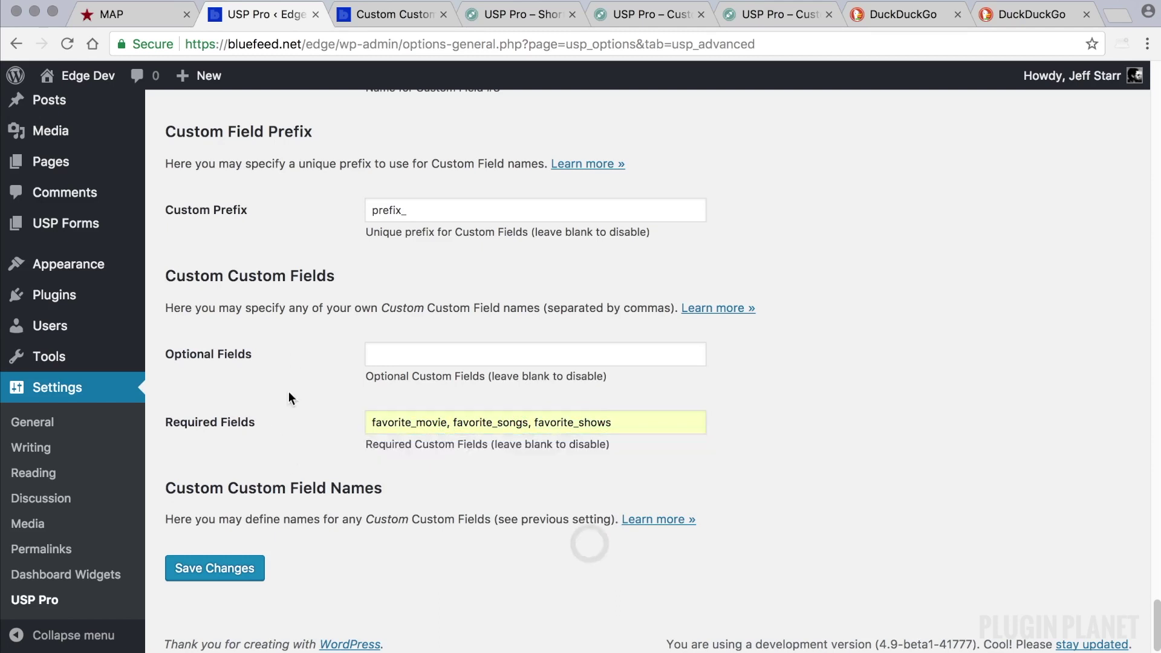
pyautogui.click(218, 569)
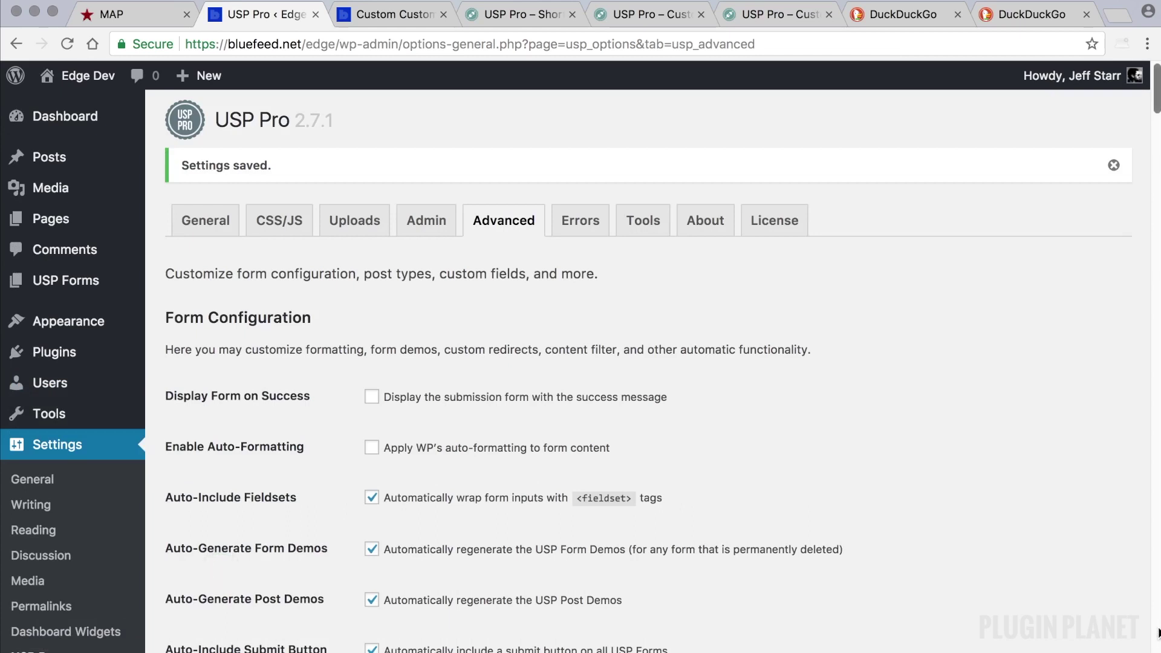
# - Review the saved required field names favorite_movie, favorite_songs and favorite_shows
pyautogui.scroll(-15, 986, 574)
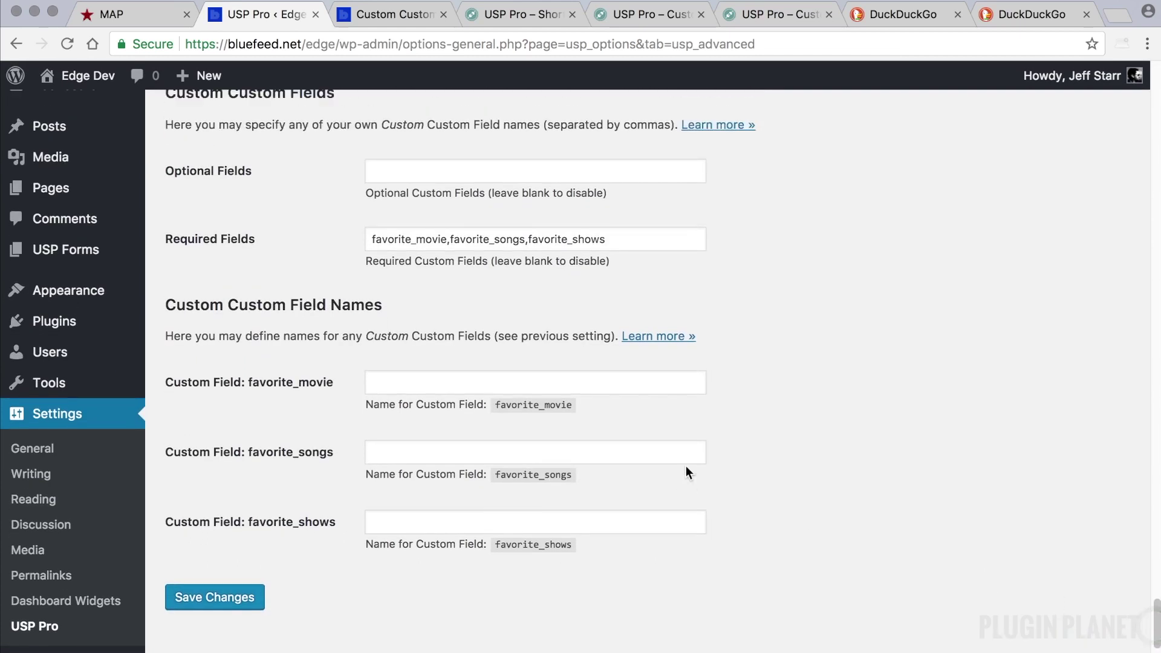
pyautogui.scroll(2, 686, 466)
pyautogui.tripleClick(633, 297)
pyautogui.click(330, 286)
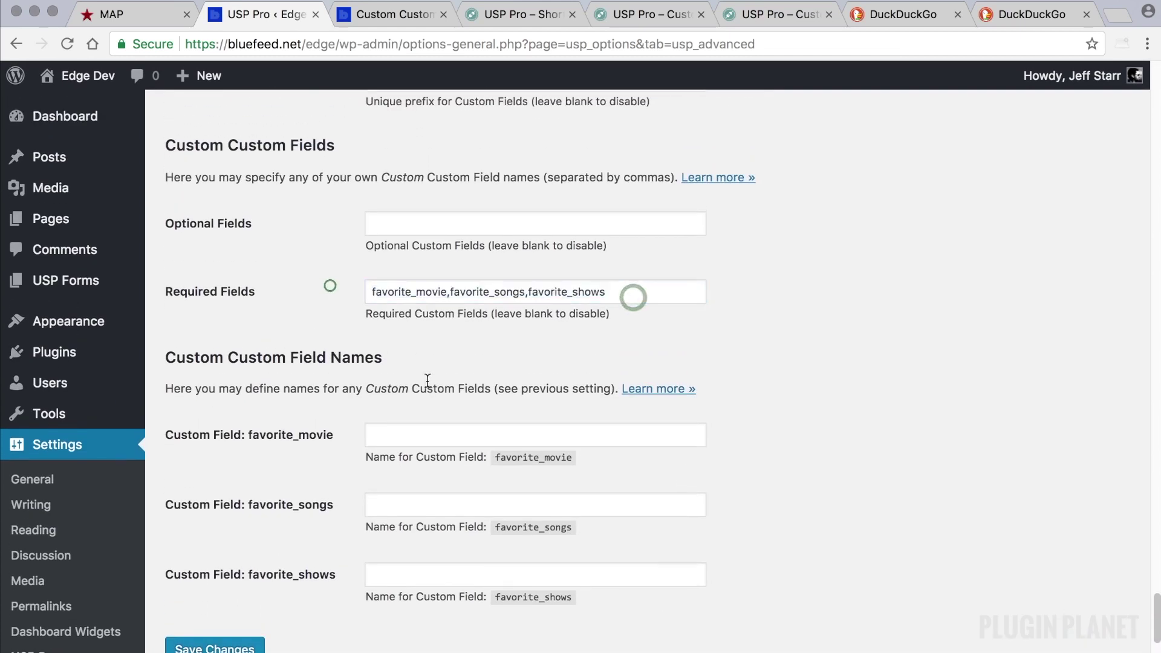
pyautogui.scroll(-2, 333, 361)
# - Name the custom fields Favorite Movie, Favorite Songs and Favorite Shows
pyautogui.click(394, 375)
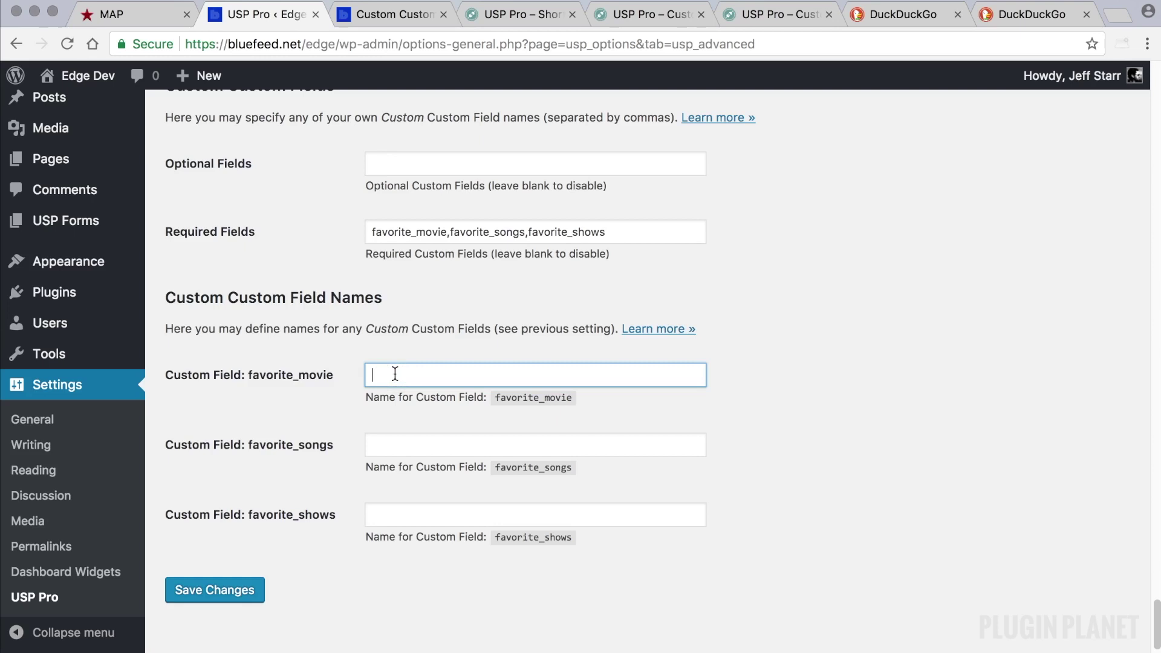
pyautogui.write('Fra')
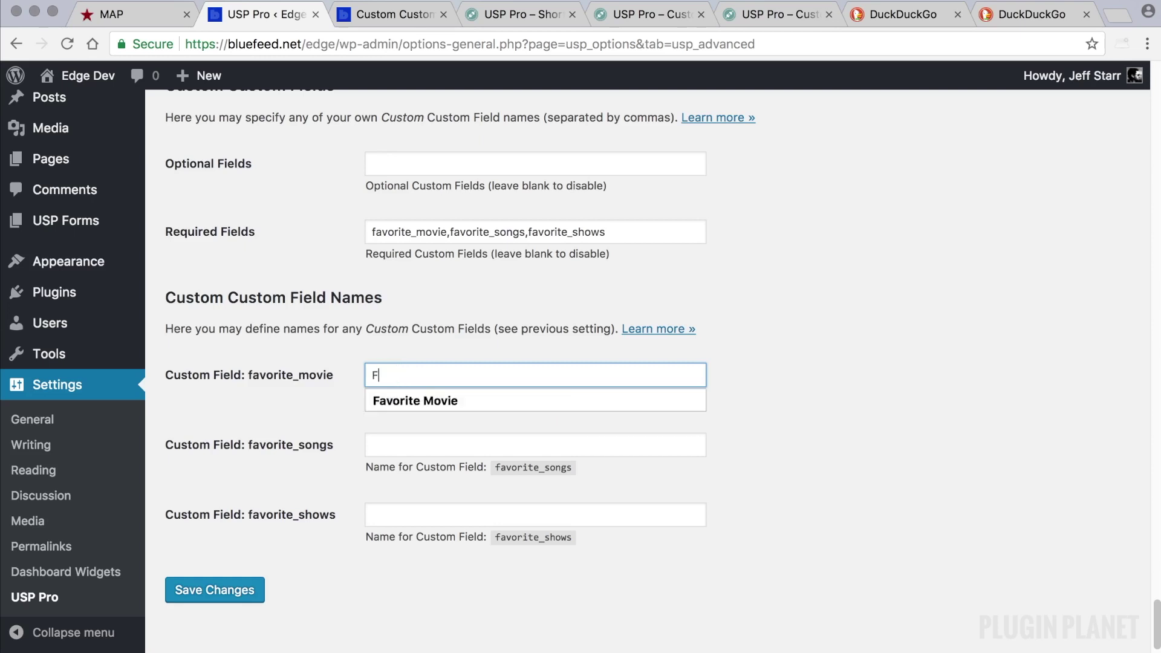
pyautogui.press('BackSpace')
pyautogui.press('BackSpace')
pyautogui.scroll(-1, 401, 385)
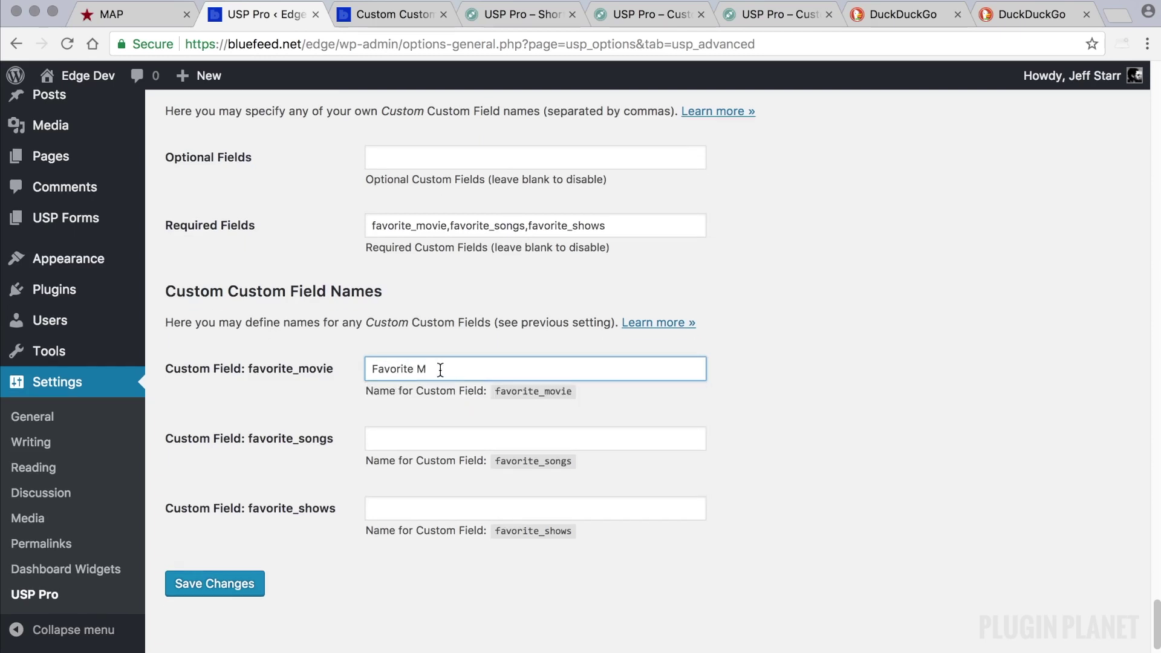
pyautogui.write('ovie')
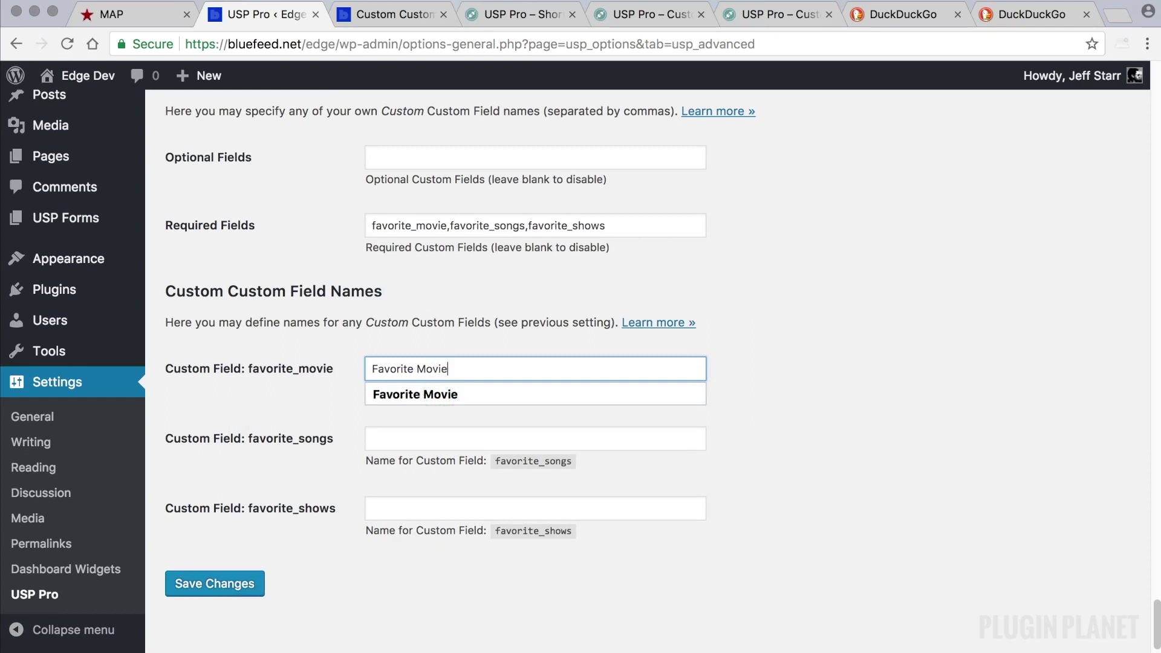
pyautogui.scroll(-1, 453, 434)
pyautogui.click(454, 433)
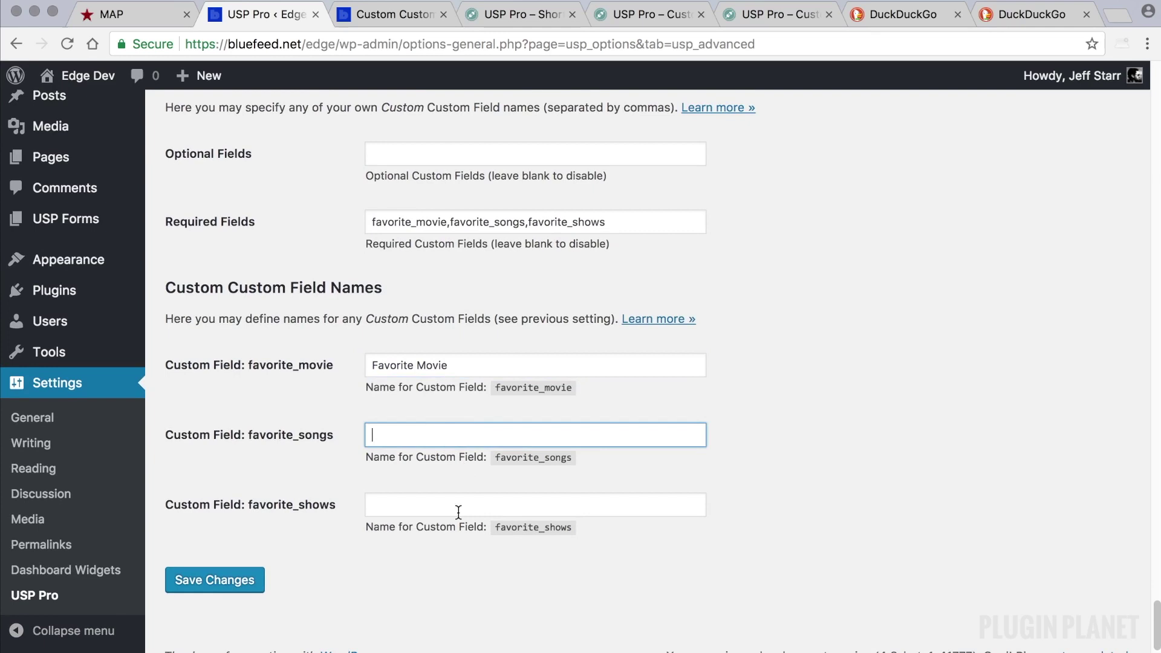
pyautogui.write('Fav')
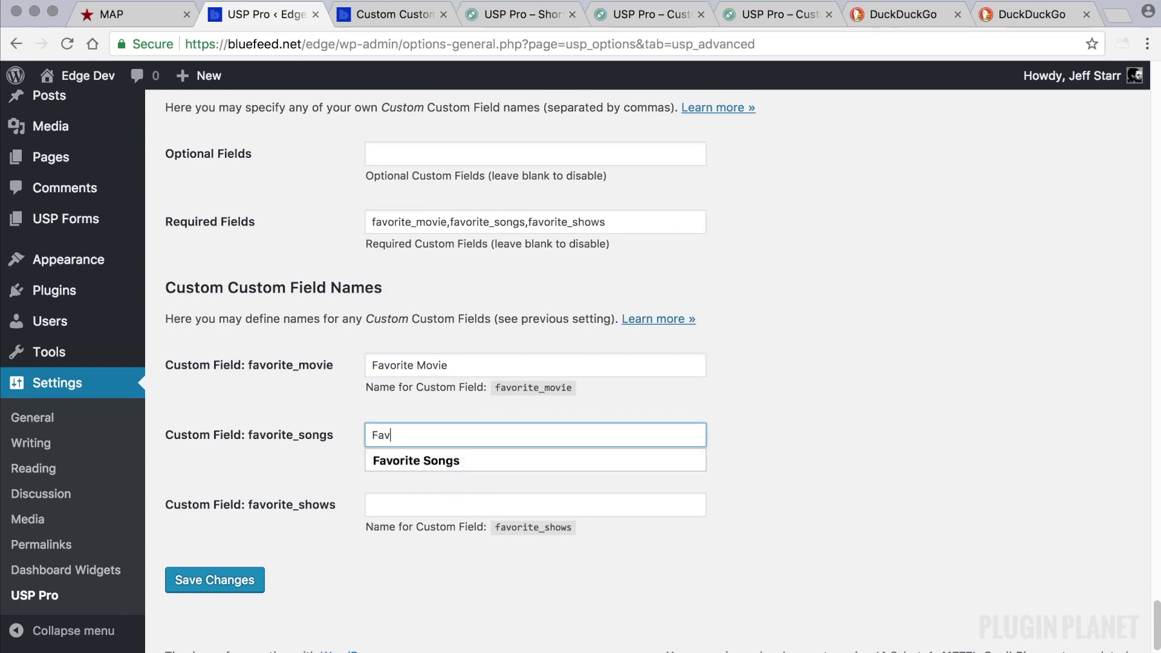
pyautogui.write('orite Songs')
pyautogui.click(426, 495)
pyautogui.write('Fa')
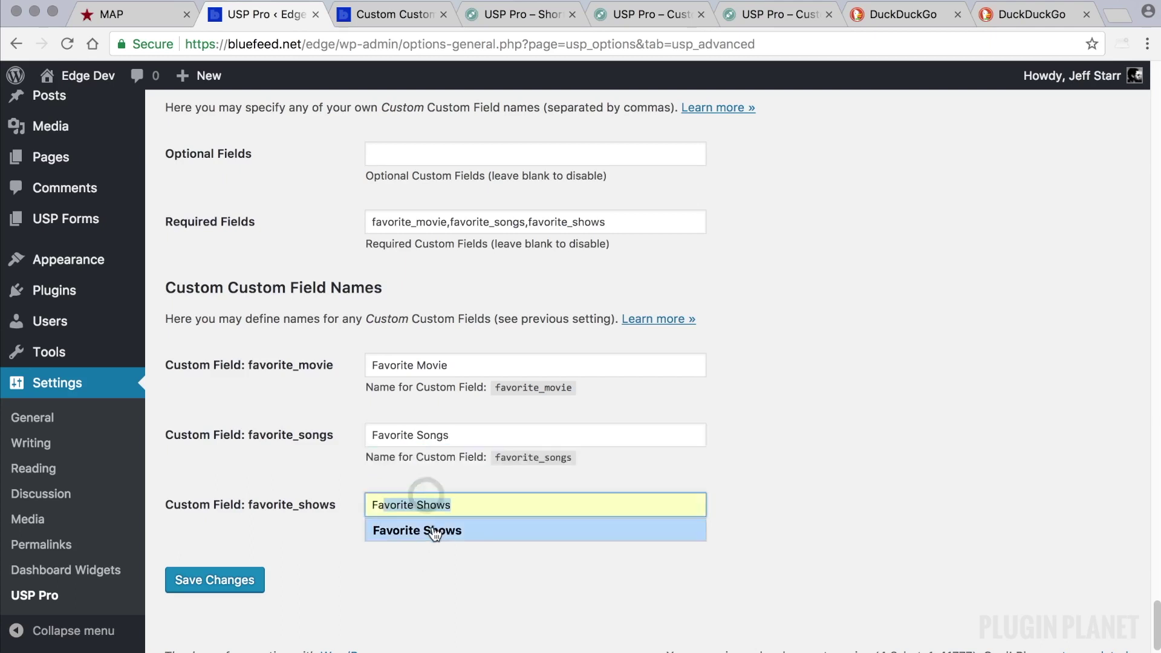
pyautogui.click(431, 528)
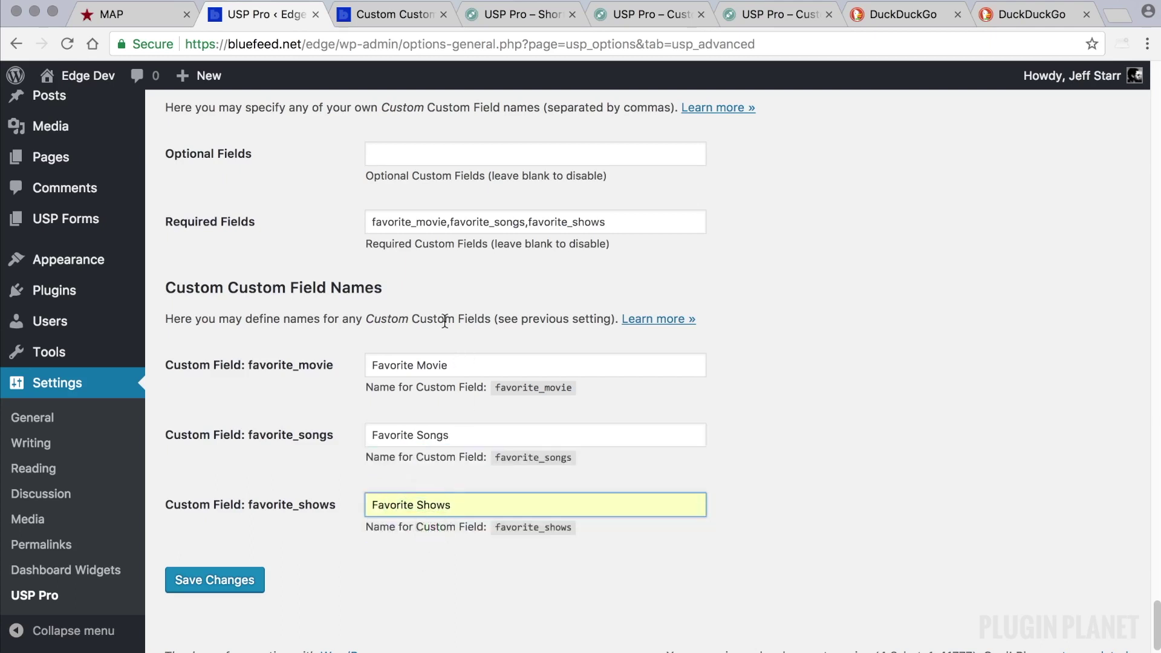
# - Save the custom field names and go to the USP Forms list
pyautogui.tripleClick(608, 221)
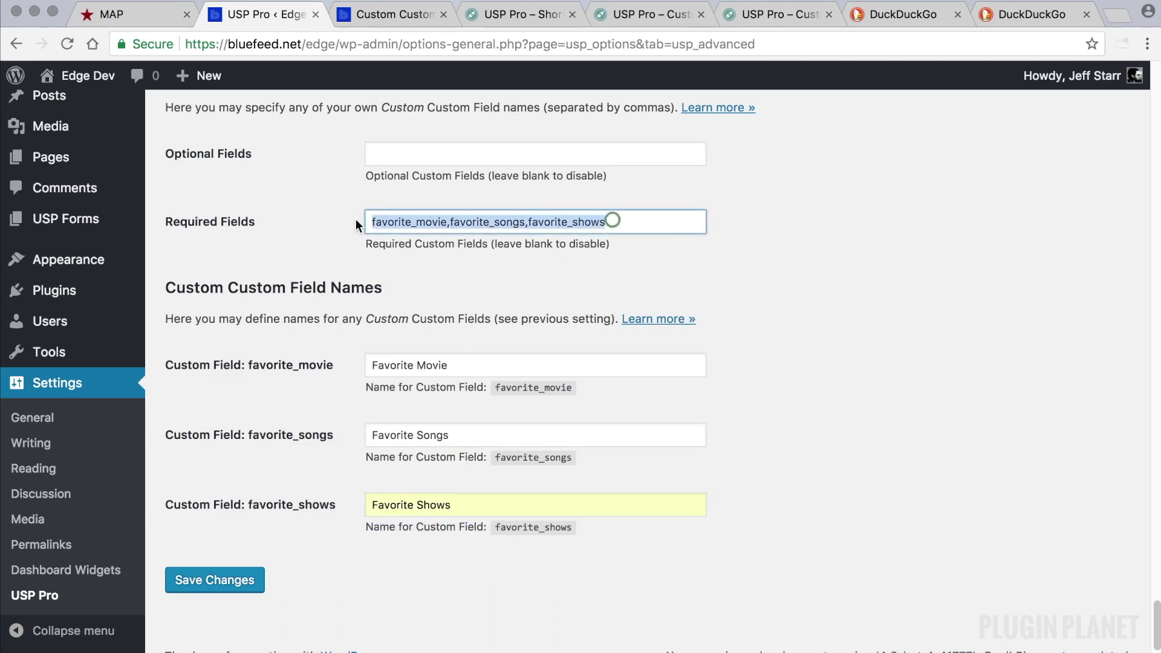
pyautogui.click(237, 579)
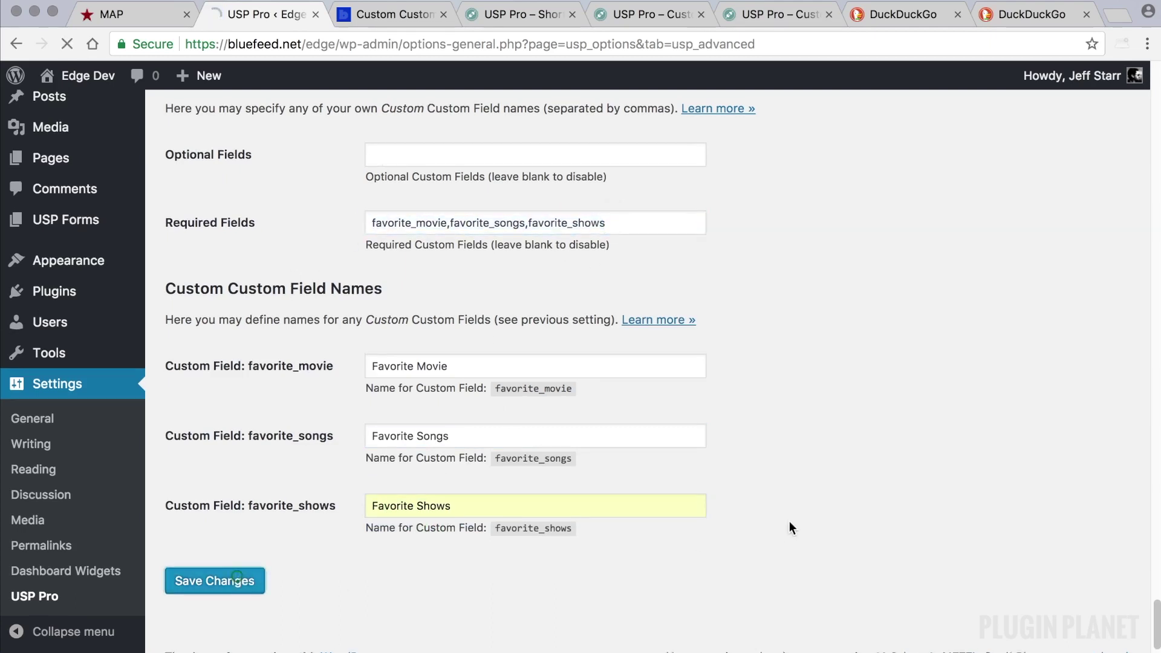
pyautogui.scroll(-20, 785, 526)
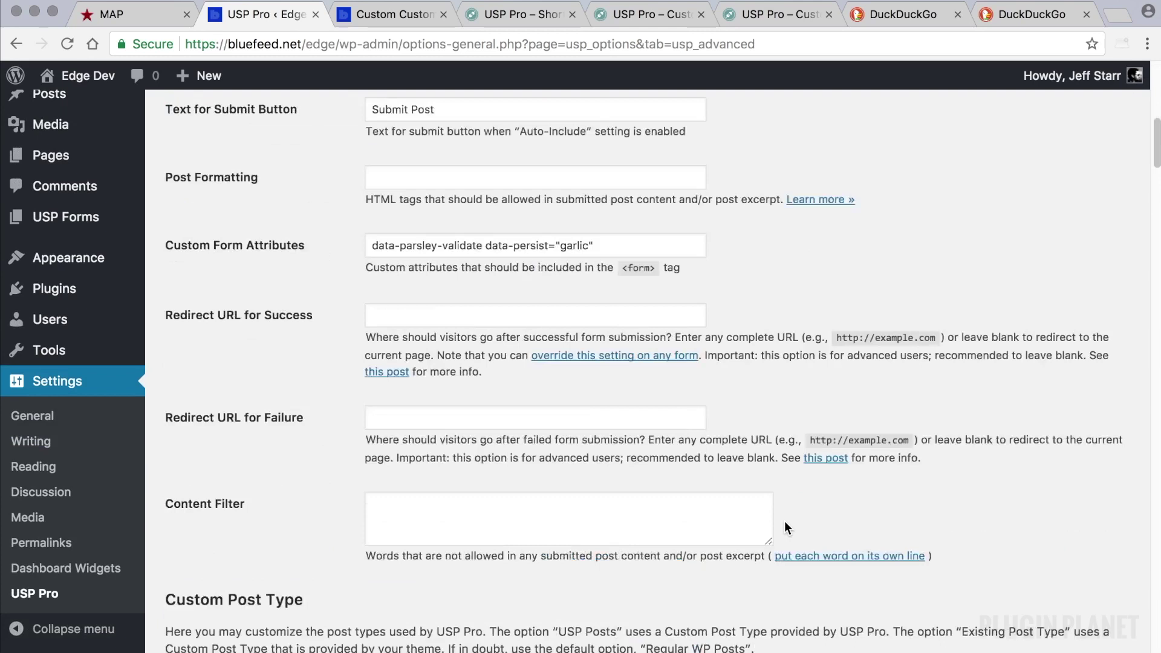
pyautogui.scroll(-10, 785, 521)
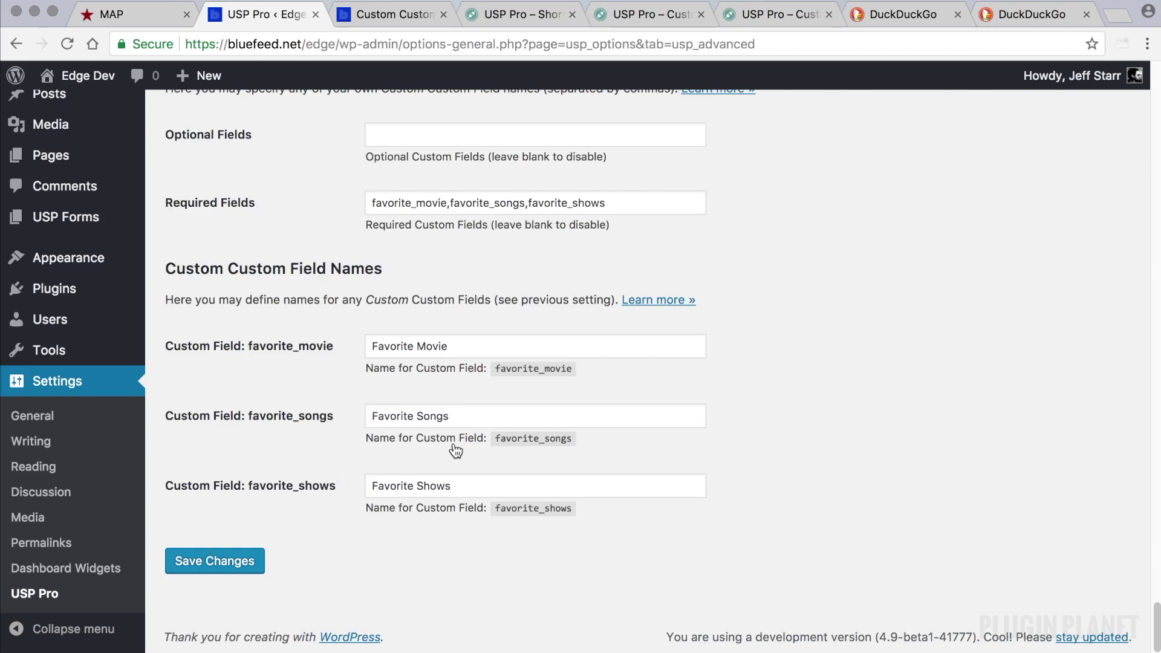
pyautogui.click(87, 218)
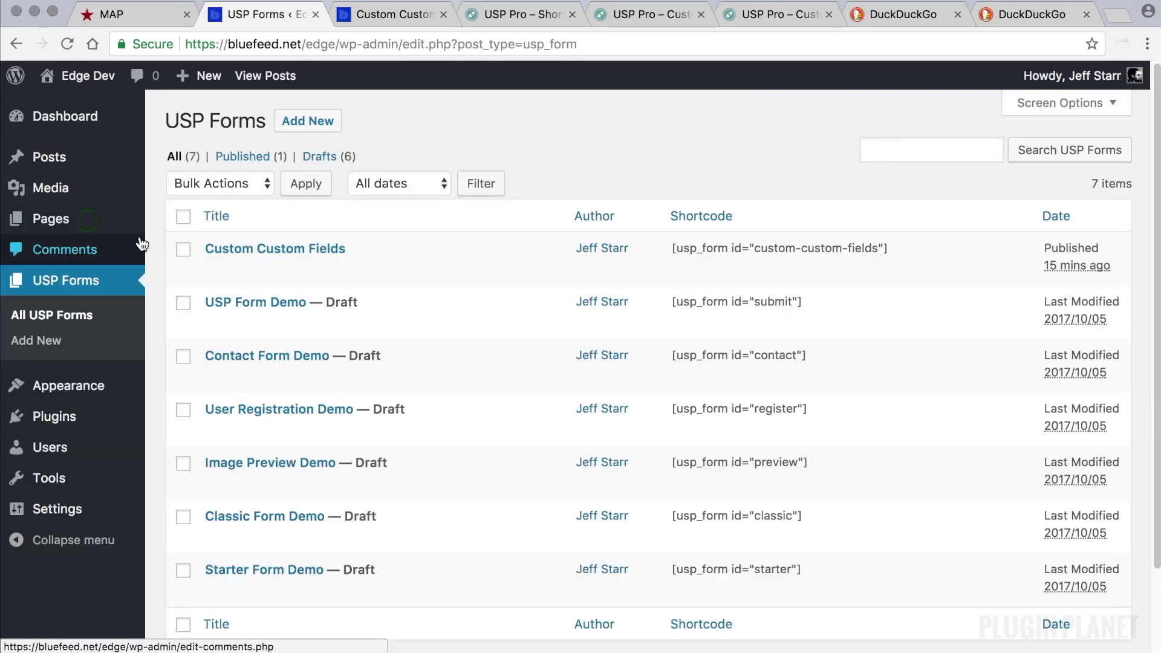
# - Append |name#favorite_shows, |name#favorite_movie and |name#favorite_songs to the three field values
pyautogui.click(275, 248)
pyautogui.scroll(-5, 887, 532)
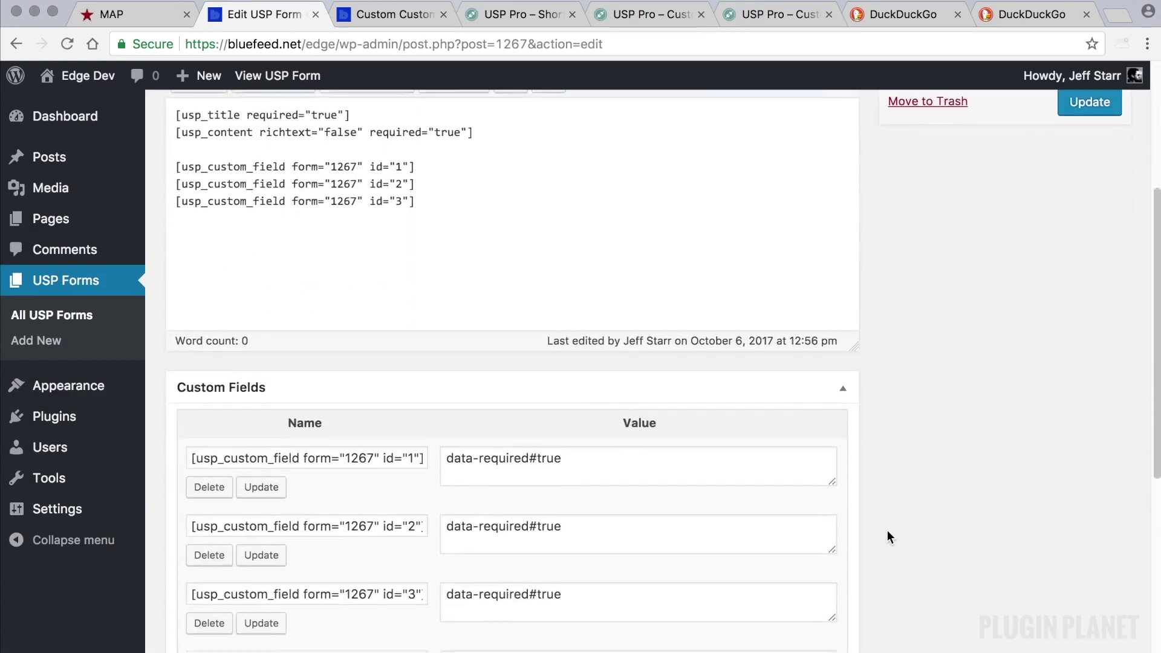
pyautogui.click(621, 407)
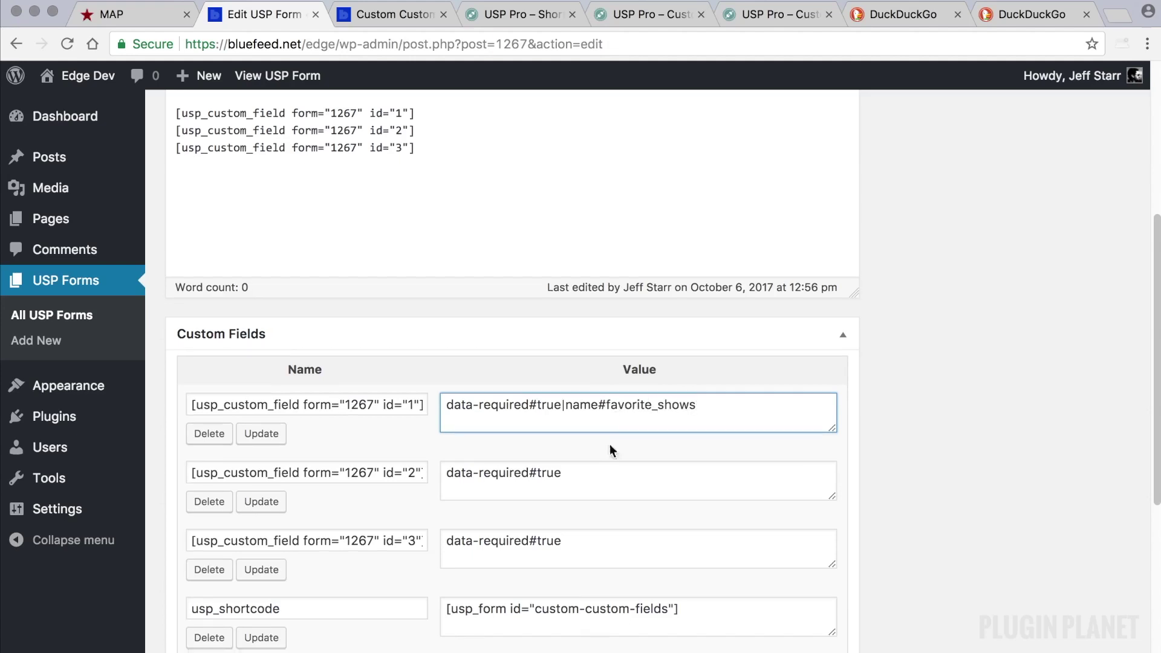
pyautogui.click(597, 474)
pyautogui.write('|name')
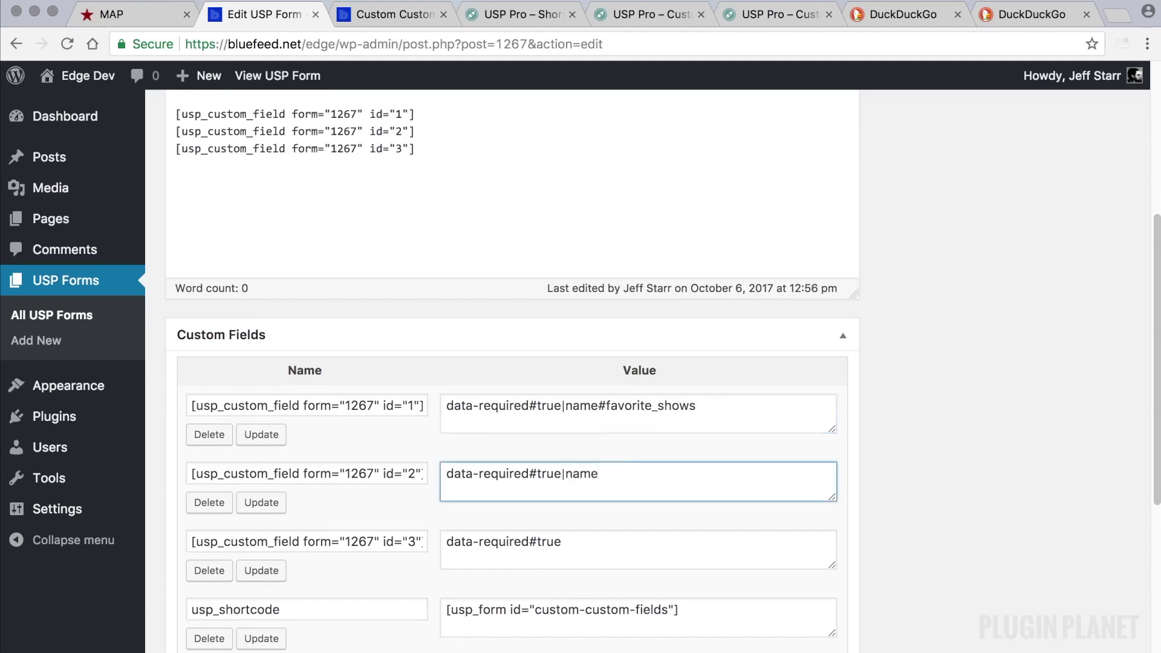
pyautogui.write('#favorite_movie')
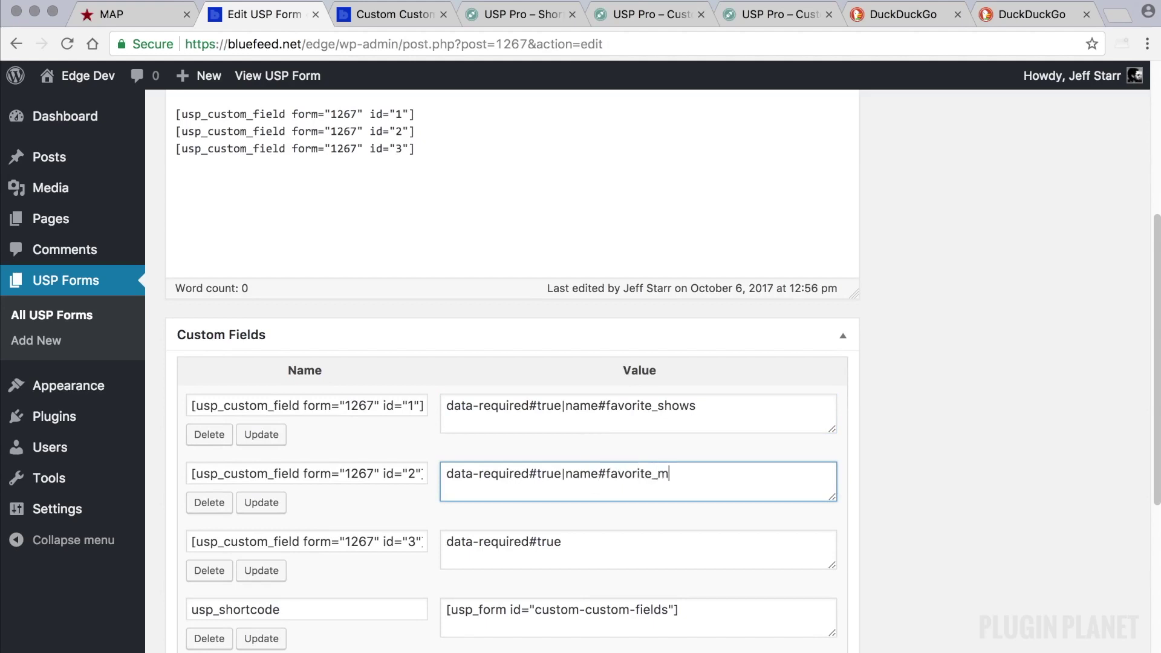
pyautogui.click(596, 537)
pyautogui.write('|name#favorite_songs')
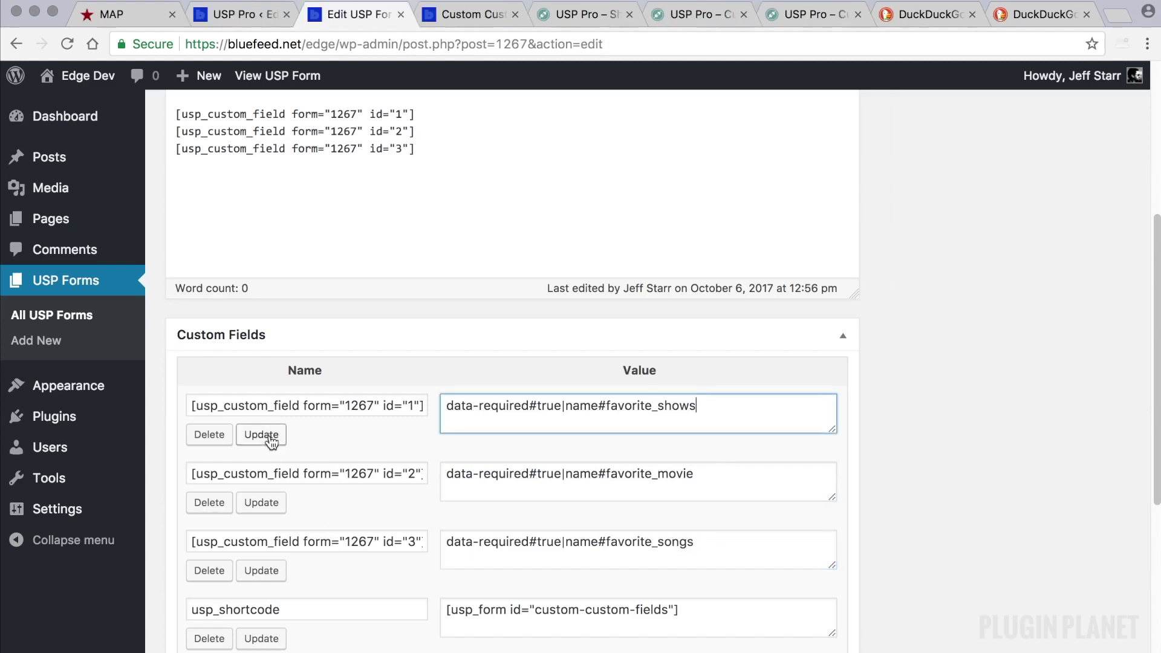
# - Update each custom field and the form, then switch to its public page
pyautogui.click(261, 434)
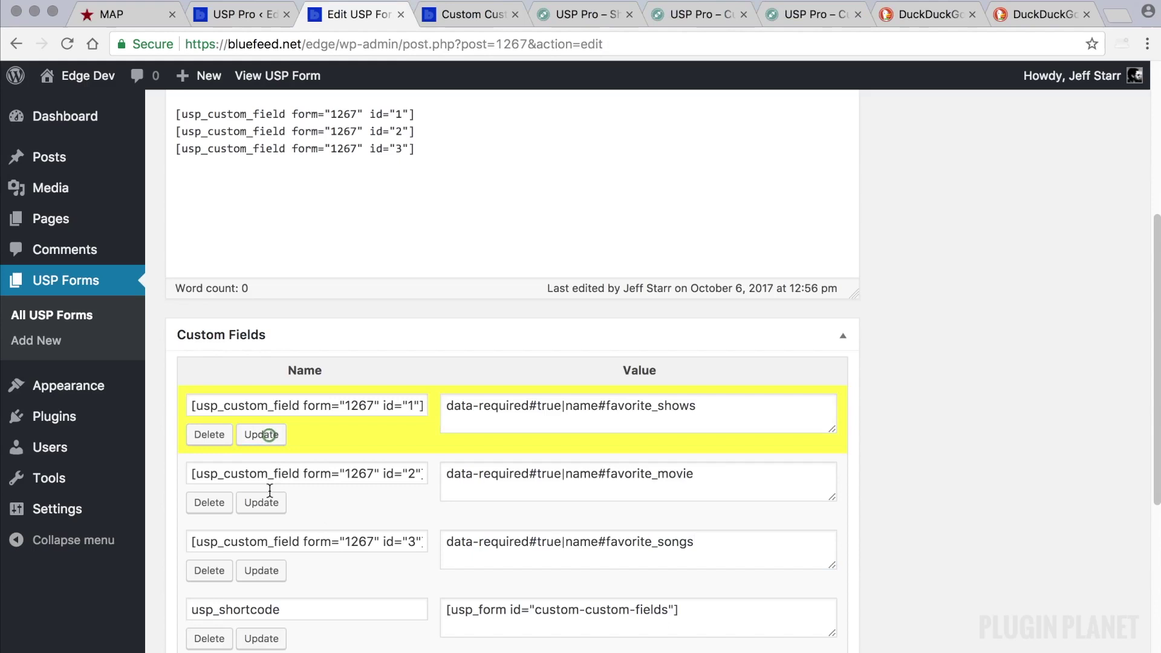
pyautogui.click(261, 503)
pyautogui.click(265, 576)
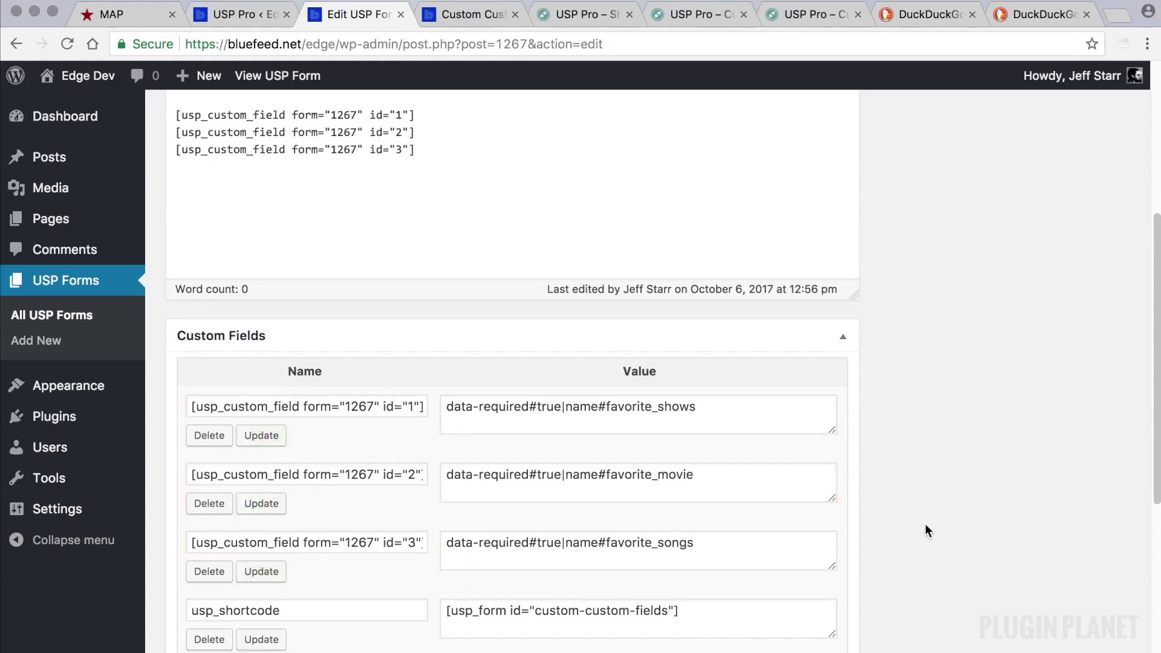
pyautogui.scroll(5, 925, 523)
pyautogui.click(1090, 324)
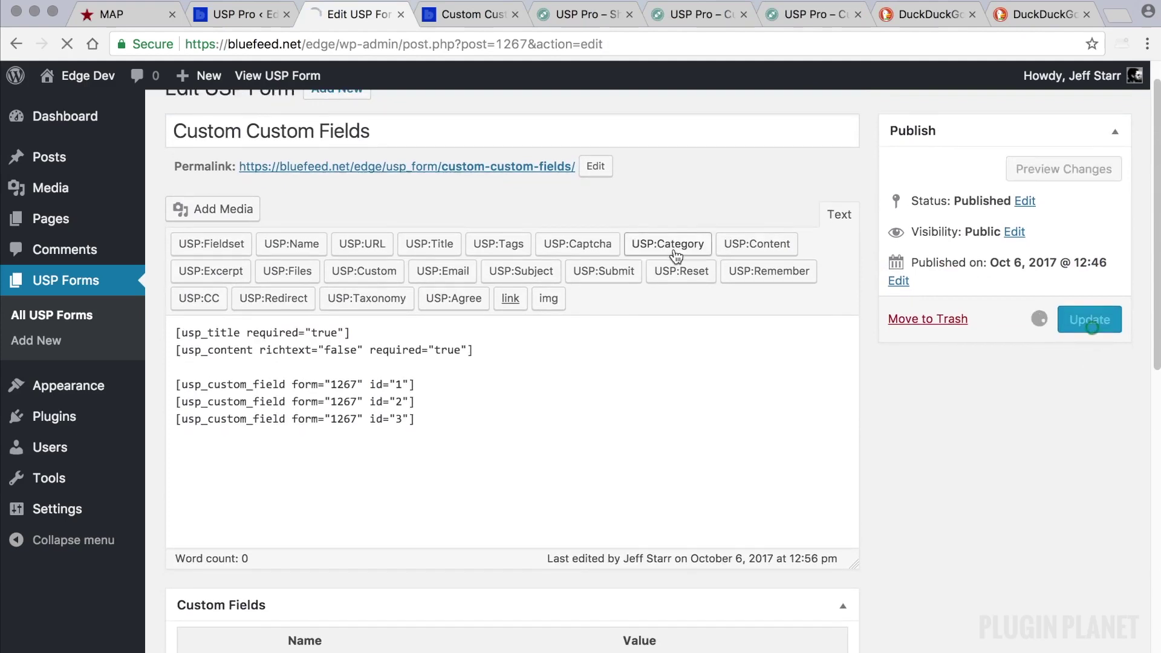
pyautogui.click(472, 14)
# - Reload the form page with the success parameters removed from its address
pyautogui.click(538, 43)
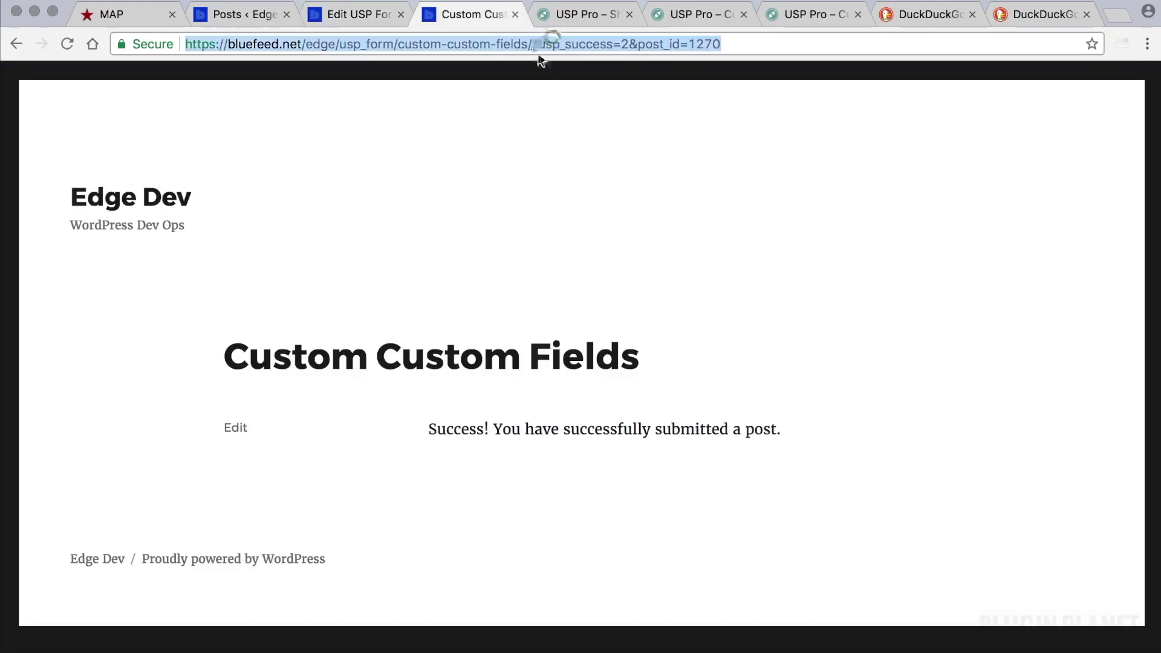
pyautogui.click(532, 44)
pyautogui.moveTo(532, 44); pyautogui.dragTo(949, 56)
pyautogui.press('BackSpace')
pyautogui.press('Return')
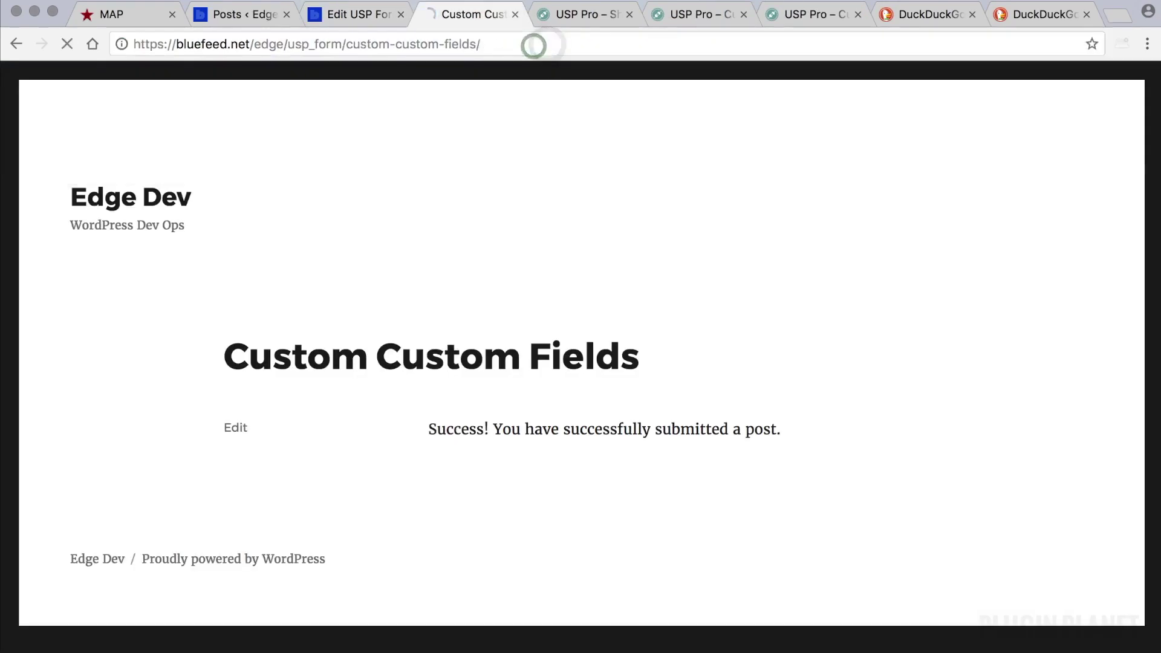
pyautogui.scroll(-5, 916, 175)
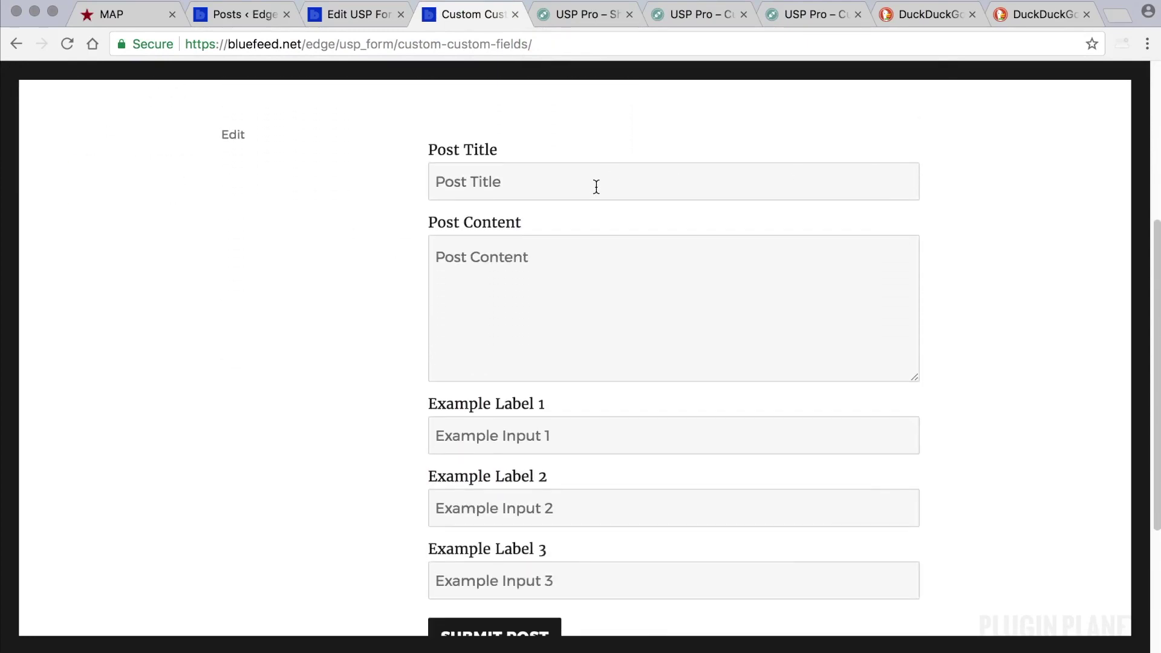
# - Enter 'Test Post A' as the title and 'Test Post' as the content
pyautogui.click(598, 177)
pyautogui.write('Test ')
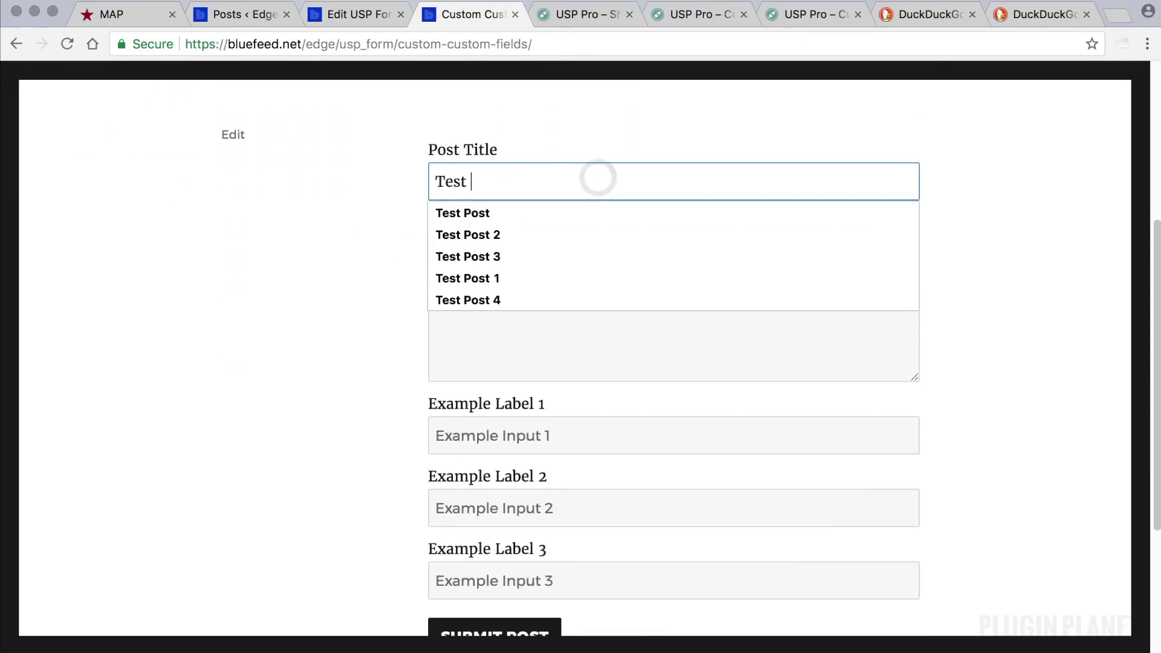
pyautogui.write('Post A')
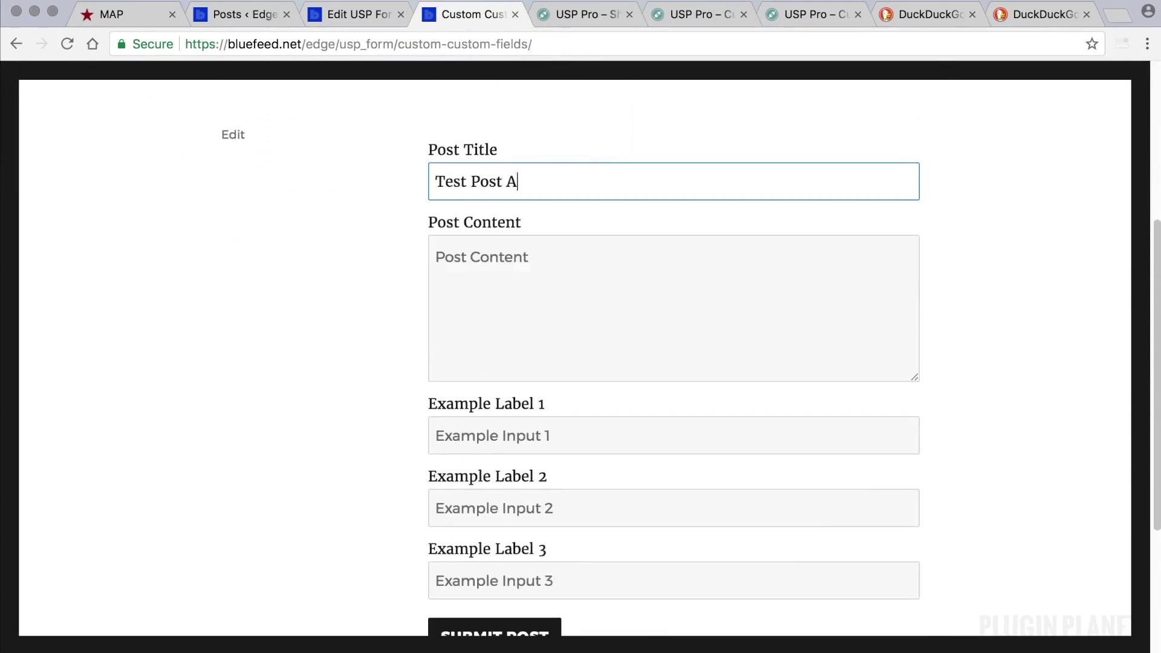
pyautogui.click(628, 306)
pyautogui.write('Test Post A')
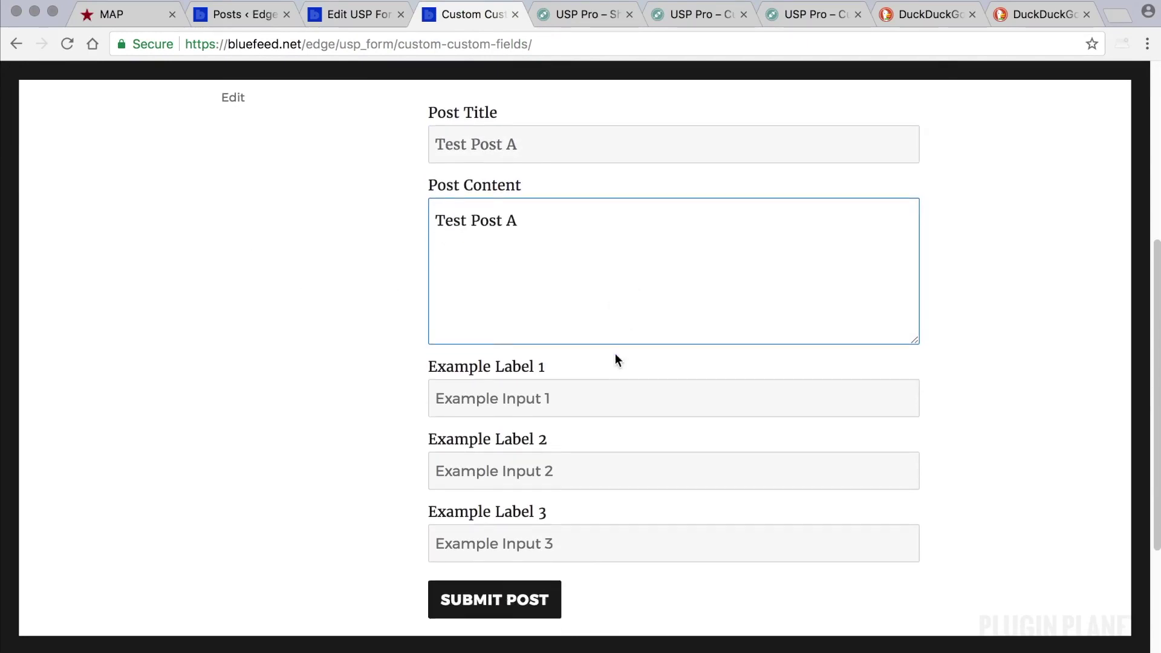
# - Fill the three example inputs with CF1, CF2 and CF3 and submit the post
pyautogui.scroll(-2, 617, 360)
pyautogui.click(597, 370)
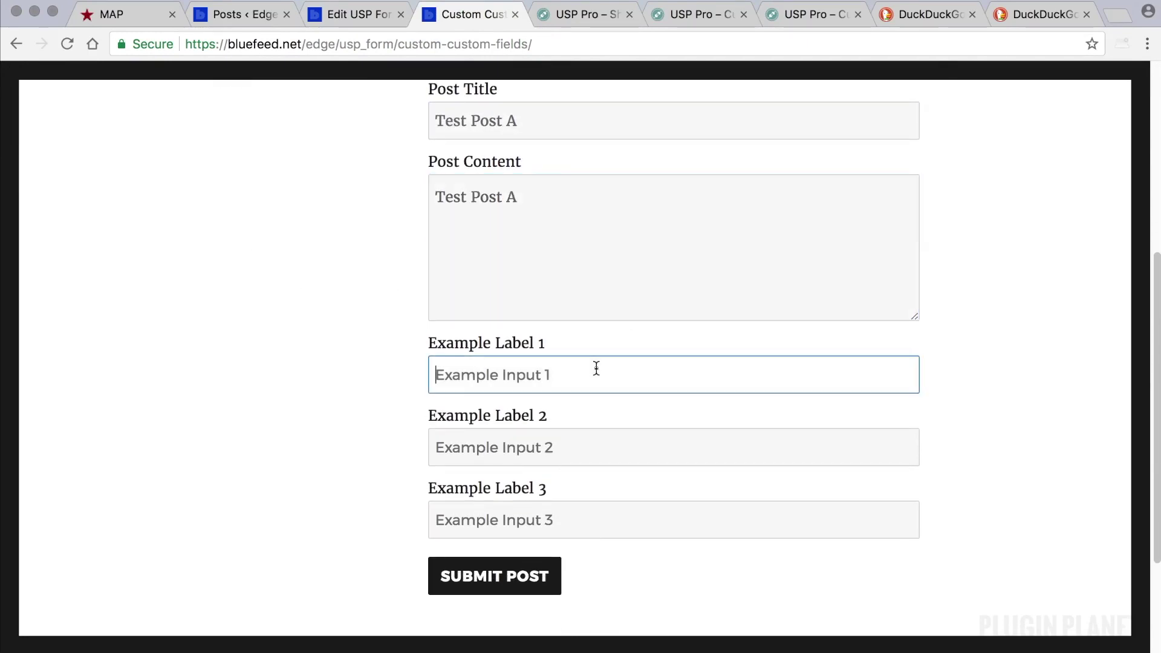
pyautogui.write('CF1')
pyautogui.click(570, 447)
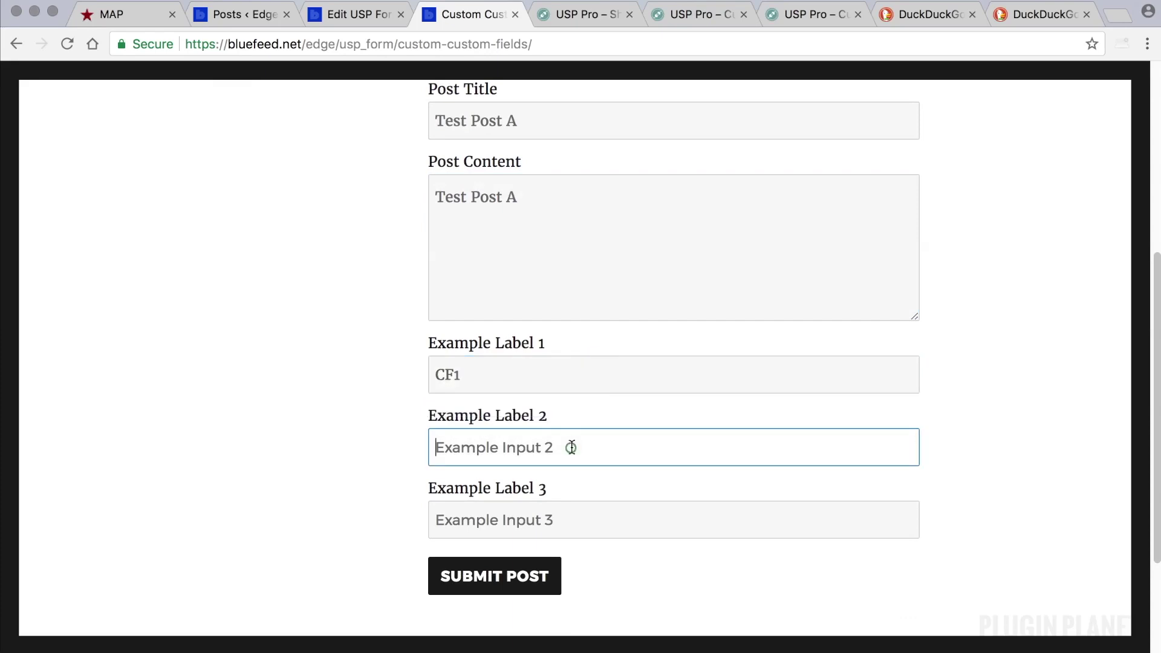
pyautogui.write('CF2')
pyautogui.click(534, 511)
pyautogui.write('CF3')
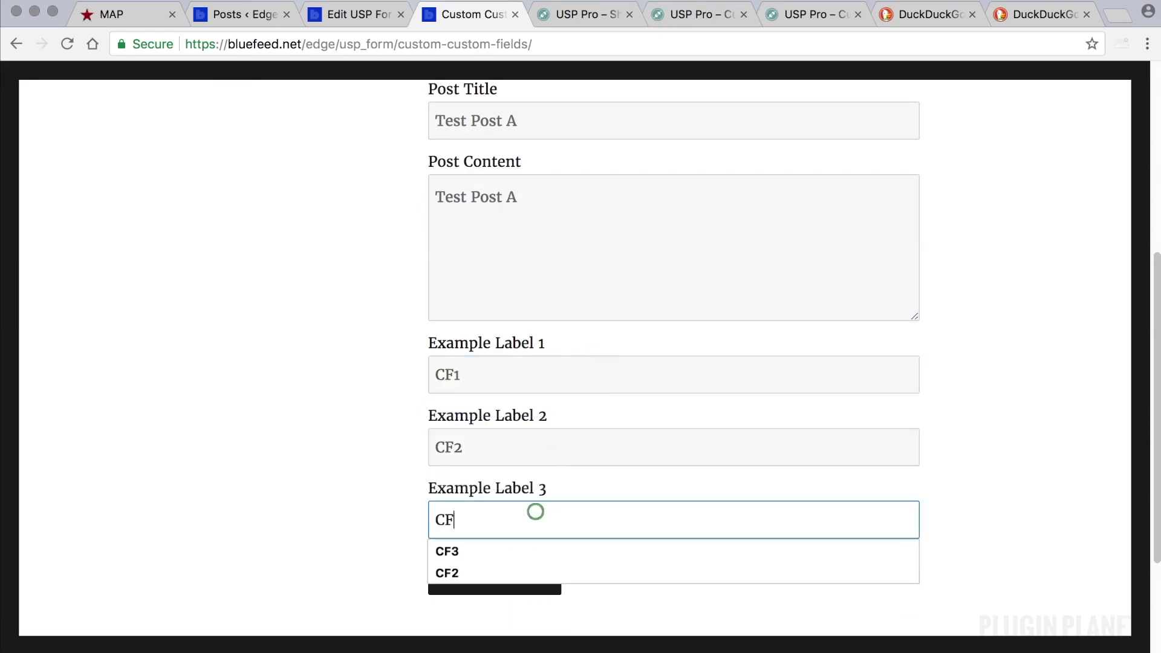
pyautogui.click(430, 470)
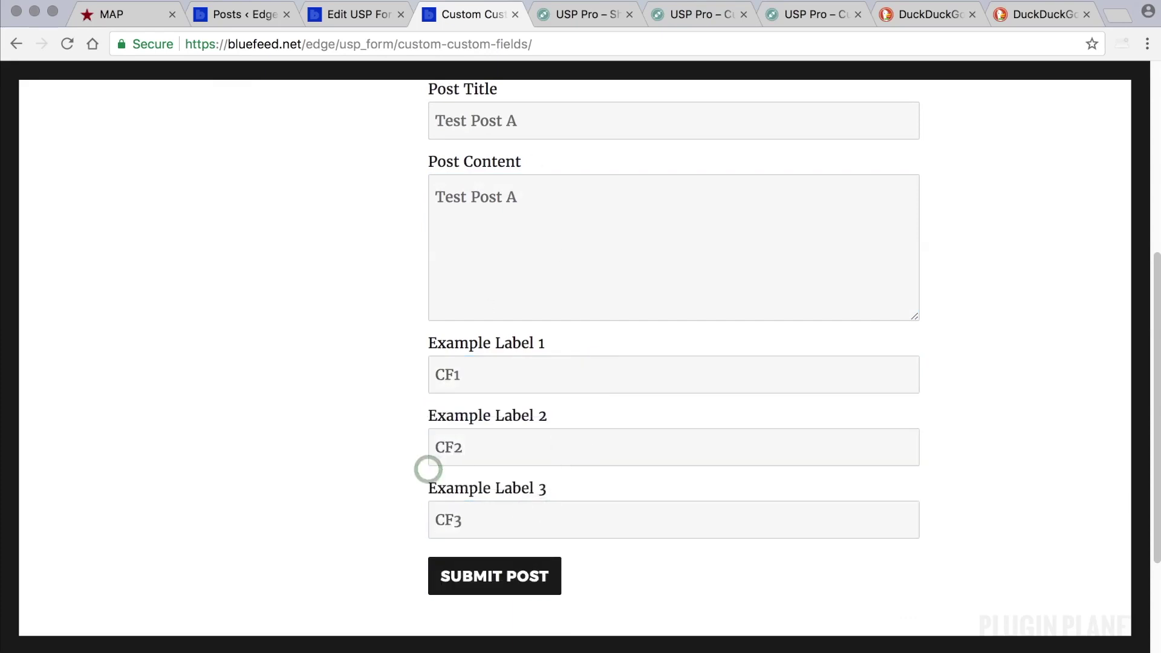
pyautogui.click(510, 584)
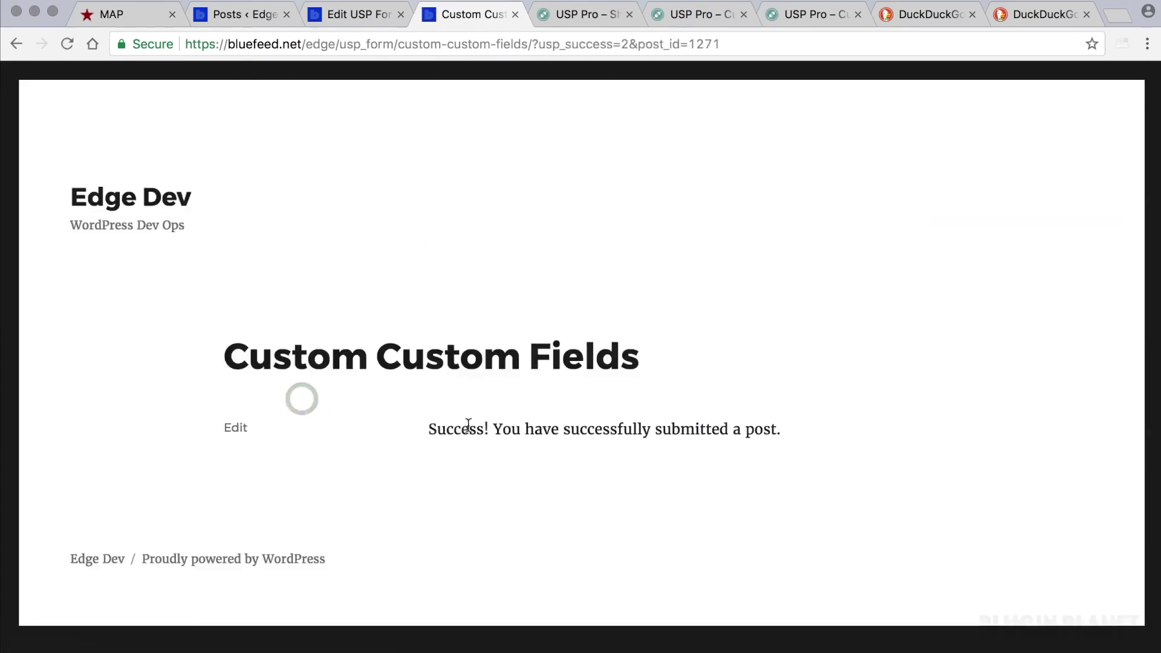
pyautogui.click(245, 15)
# - Open Test Post A and check favorite_movie CF2, favorite_shows CF1 and favorite_songs CF3
pyautogui.click(71, 194)
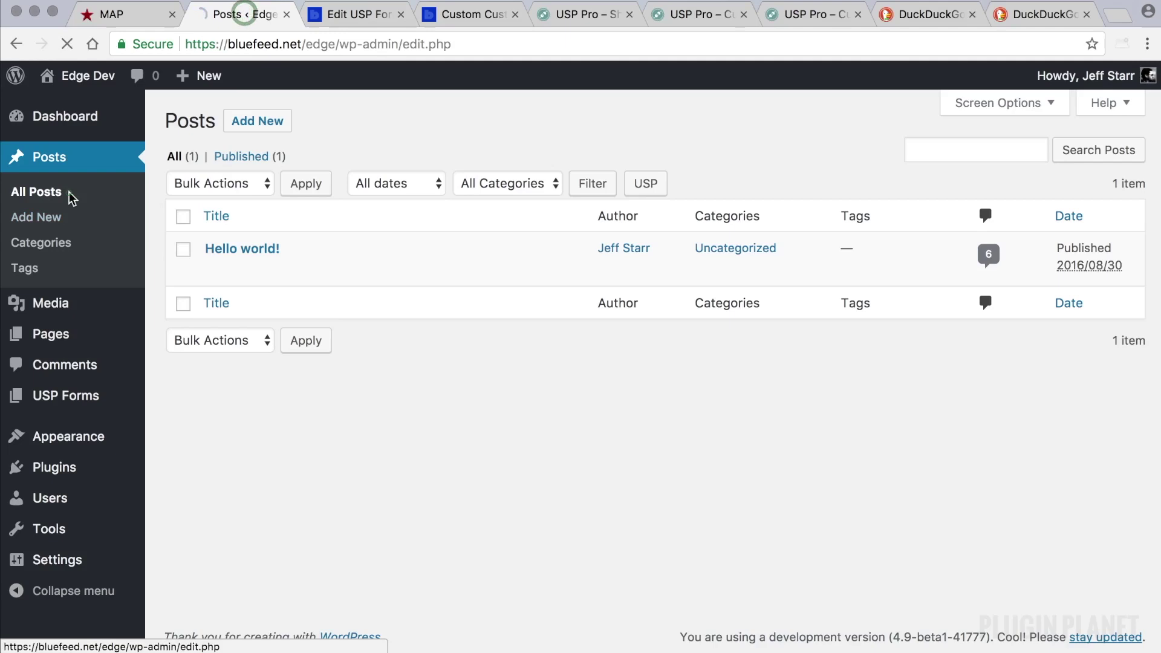
pyautogui.click(231, 249)
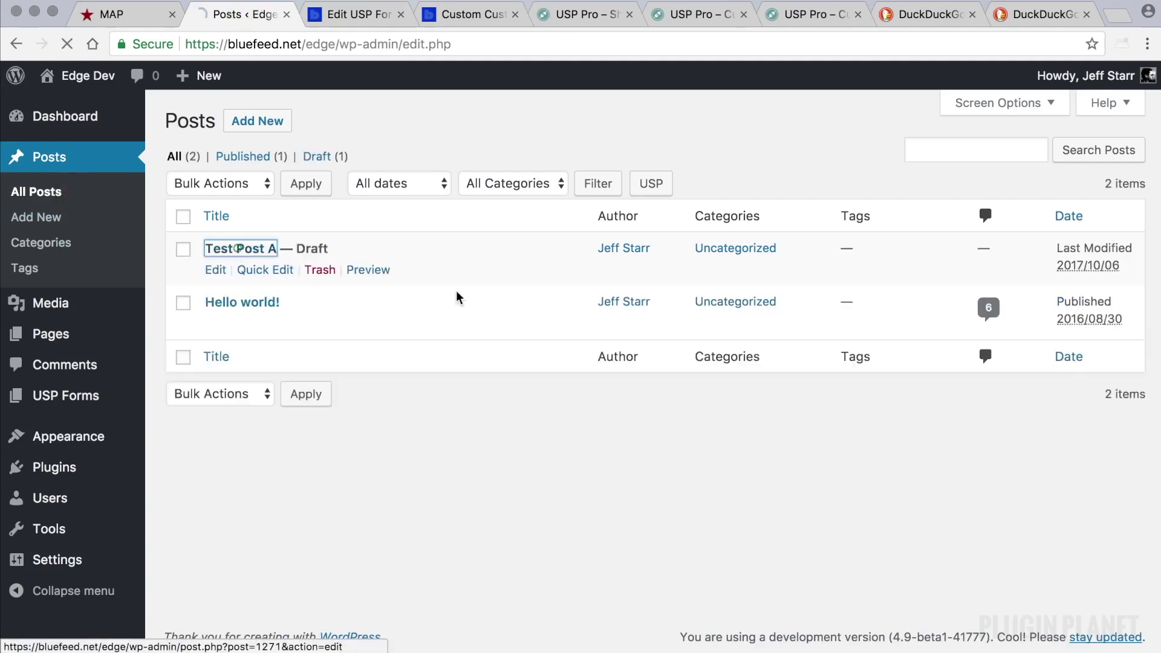
pyautogui.scroll(-5, 873, 393)
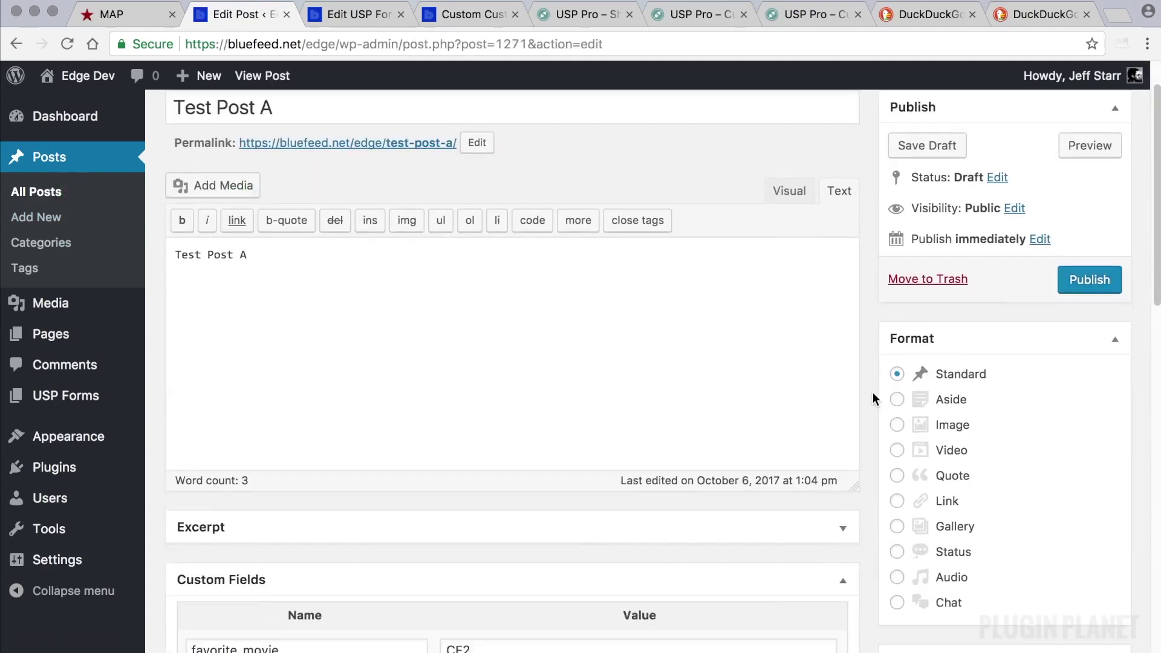
pyautogui.scroll(-8, 873, 392)
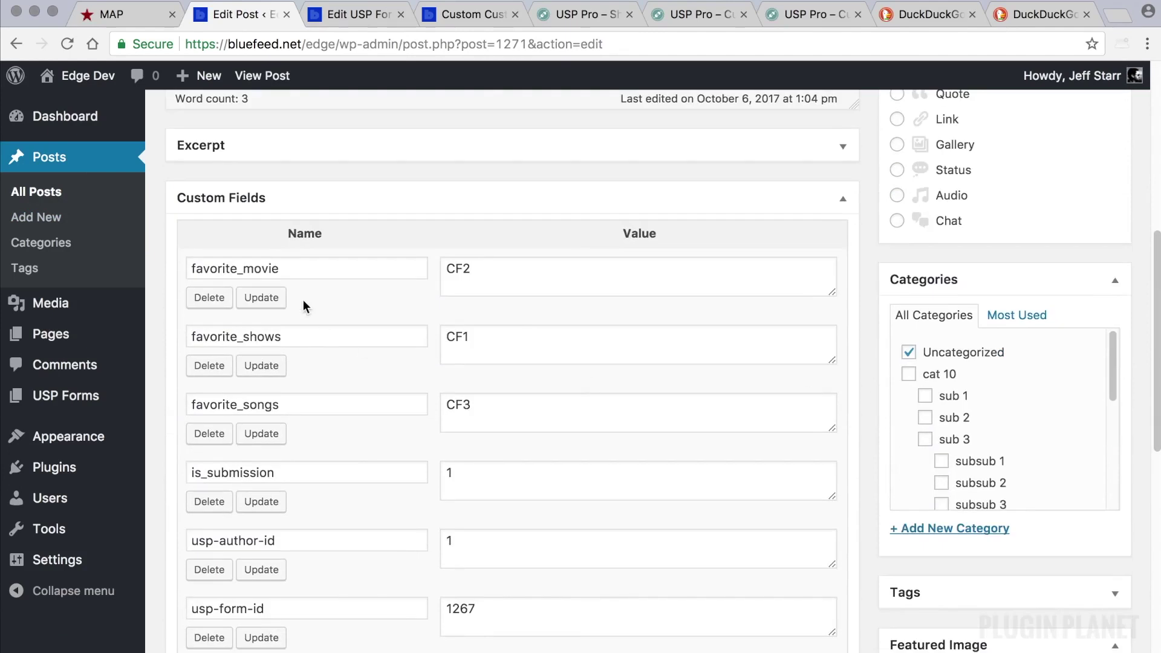
pyautogui.doubleClick(286, 269)
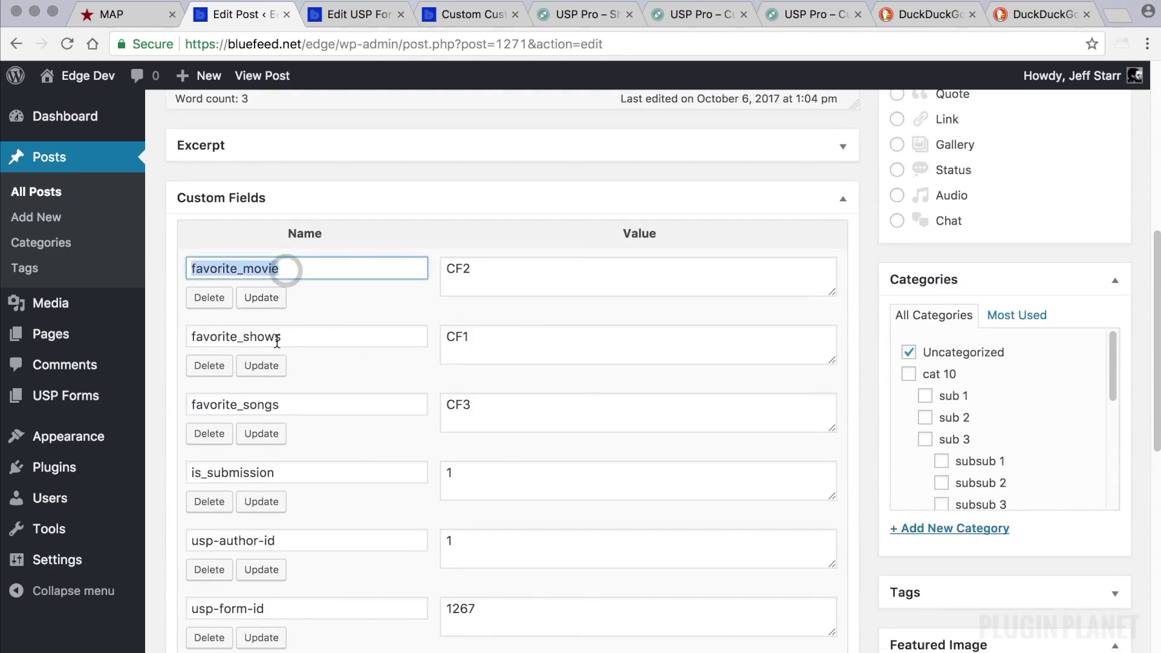
pyautogui.moveTo(285, 336); pyautogui.dragTo(184, 341)
pyautogui.doubleClick(291, 404)
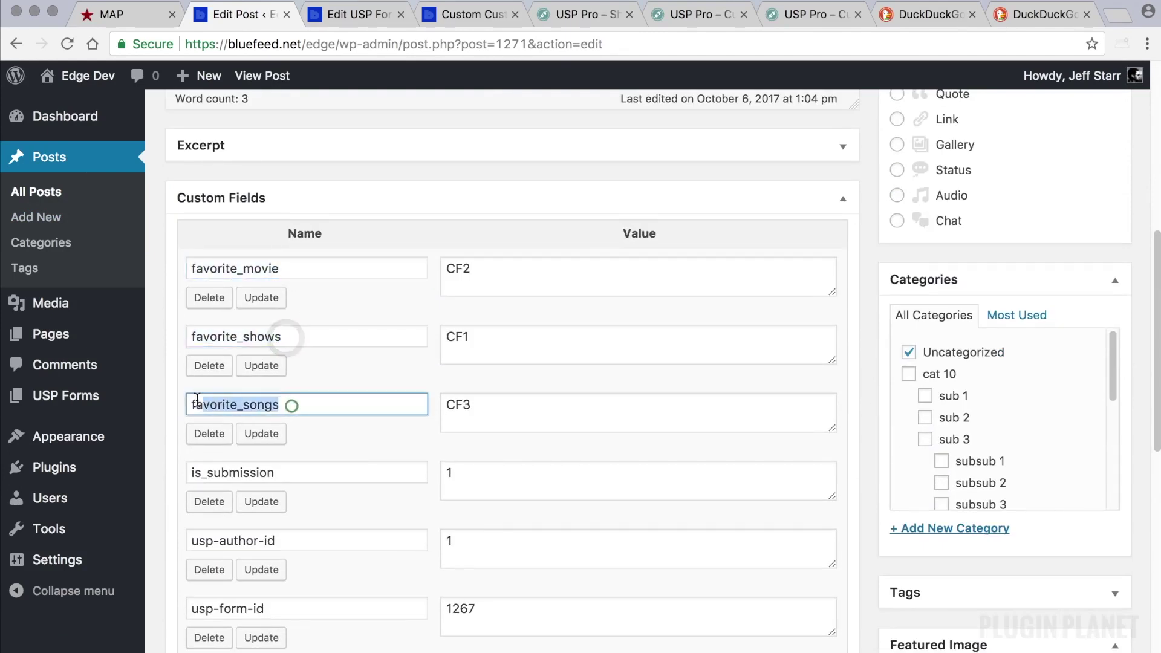
pyautogui.doubleClick(465, 403)
pyautogui.doubleClick(465, 337)
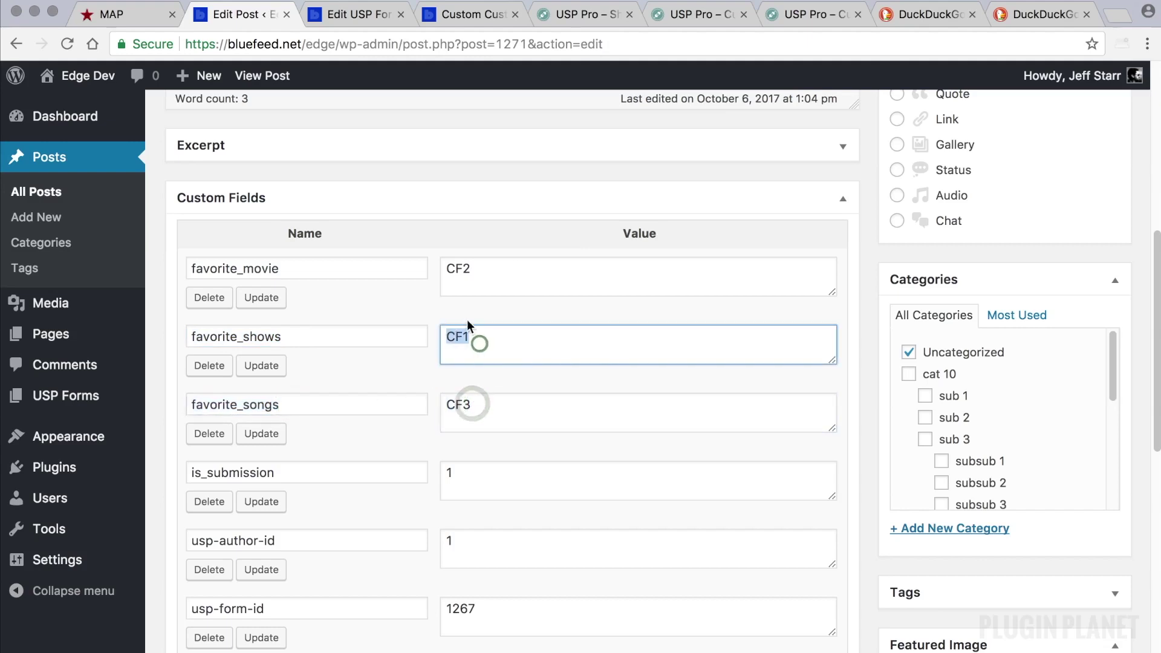
pyautogui.doubleClick(508, 269)
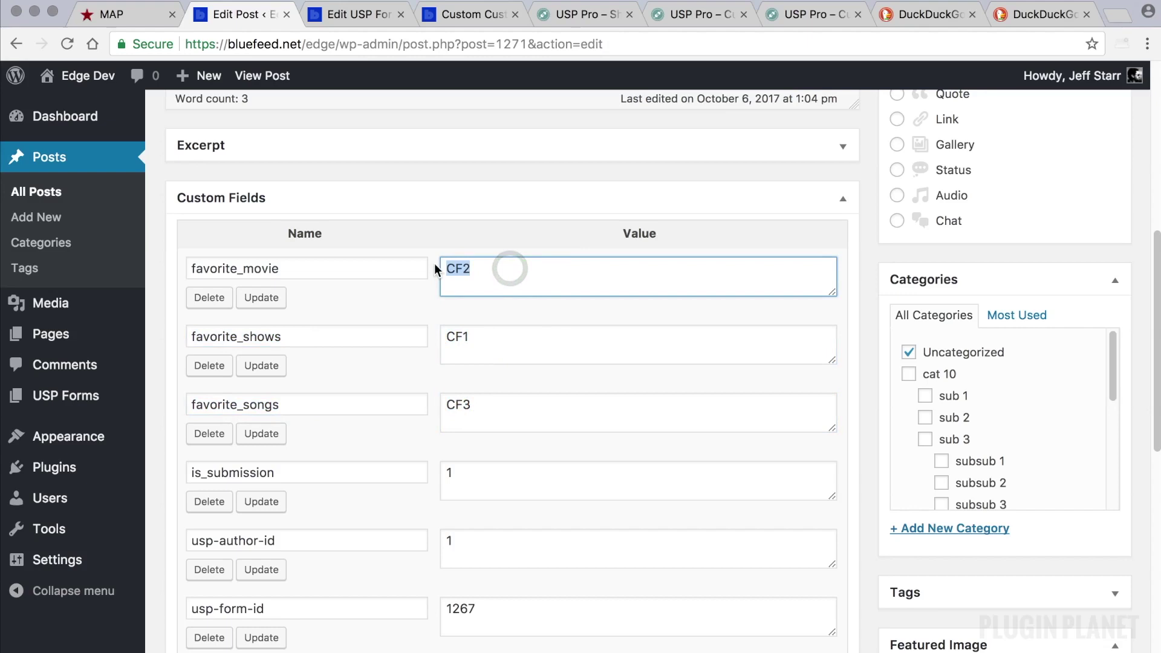
# - Highlight the favorite_movie, favorite_shows and favorite_songs field names again
pyautogui.moveTo(295, 270); pyautogui.dragTo(172, 274)
pyautogui.moveTo(295, 334); pyautogui.dragTo(185, 334)
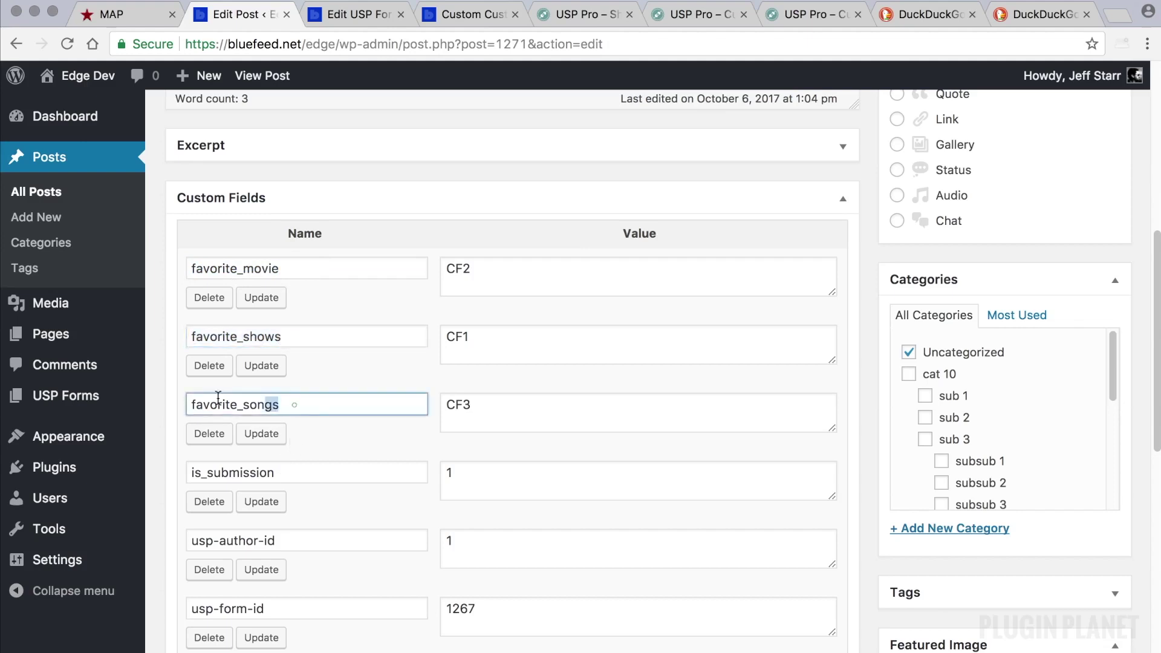
pyautogui.doubleClick(300, 402)
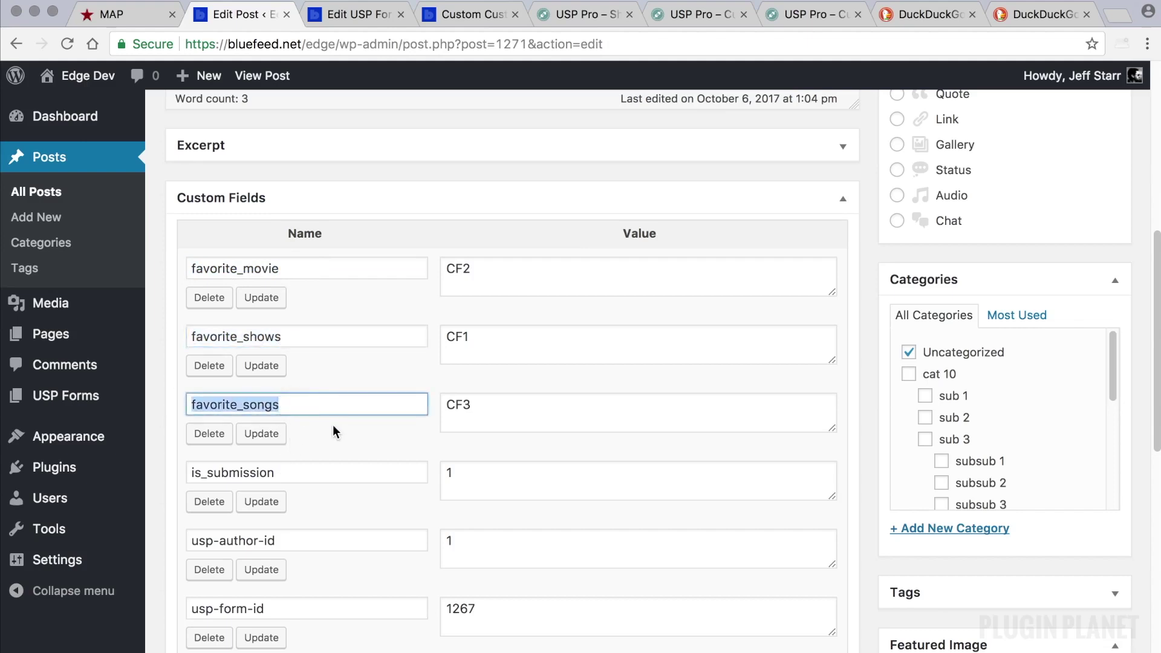
pyautogui.click(313, 408)
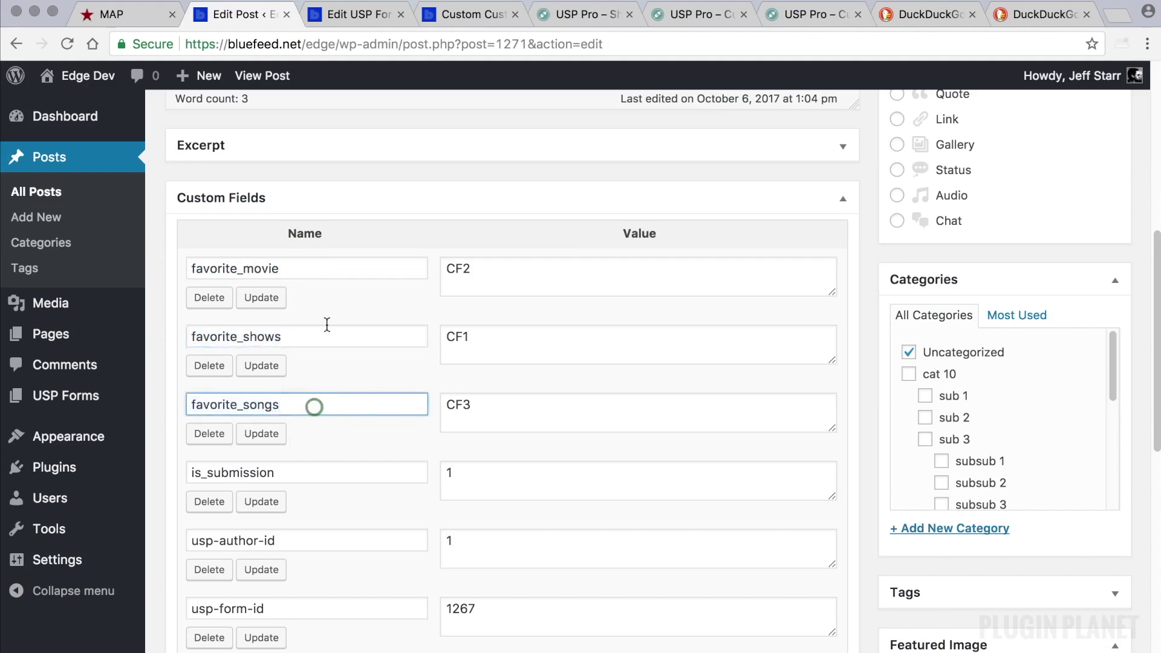
pyautogui.click(292, 266)
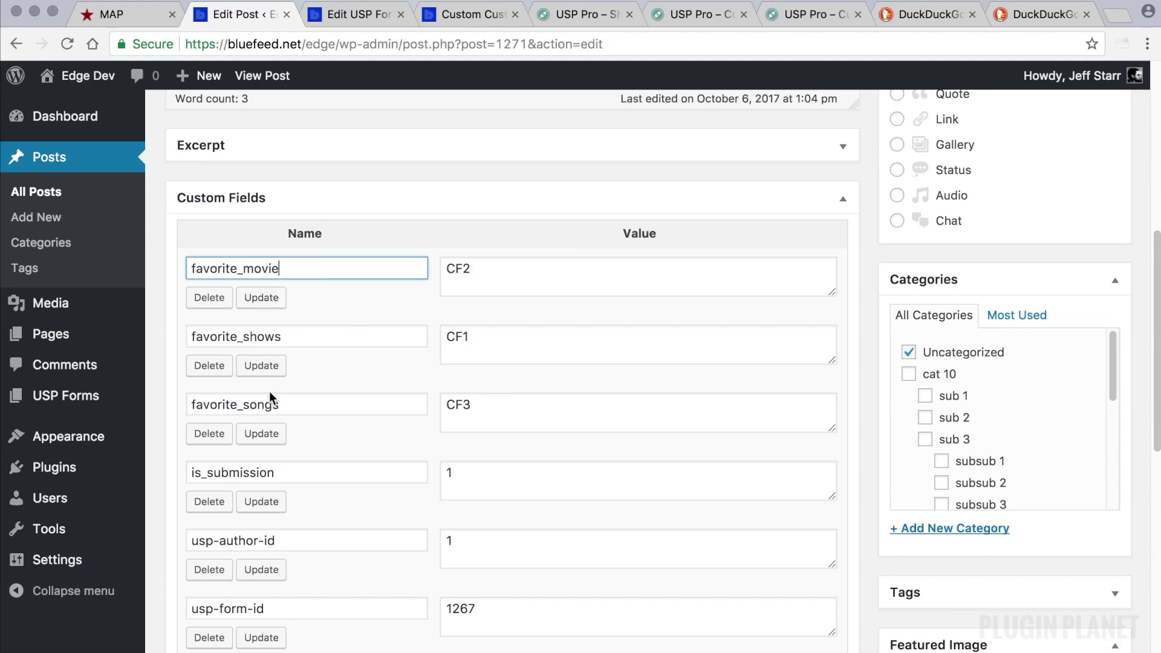
# - Open USP Pro's Advanced settings and expand the Custom Custom Fields Learn more note
pyautogui.moveTo(72, 560)
pyautogui.click(187, 602)
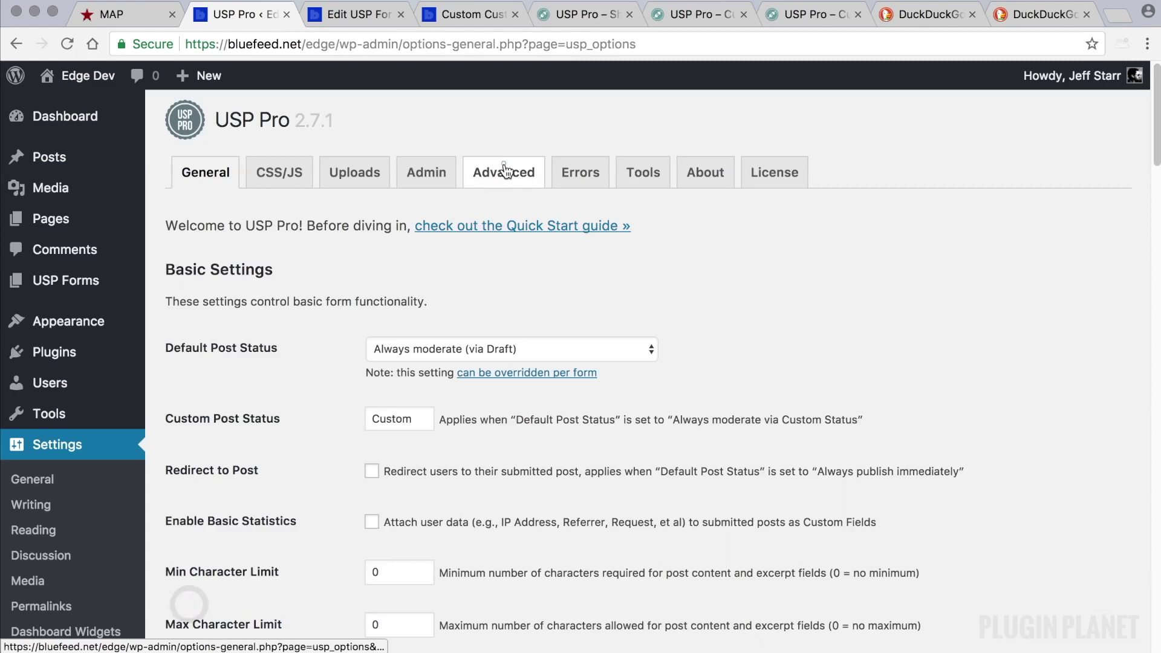
pyautogui.click(503, 168)
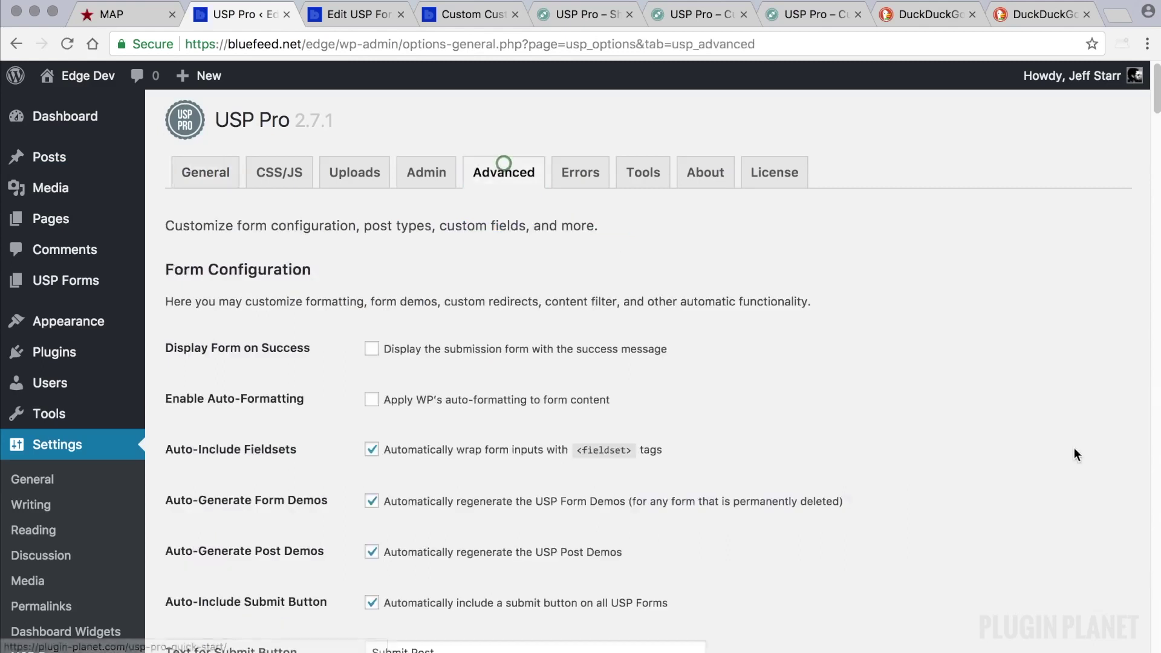
pyautogui.scroll(-20, 1079, 448)
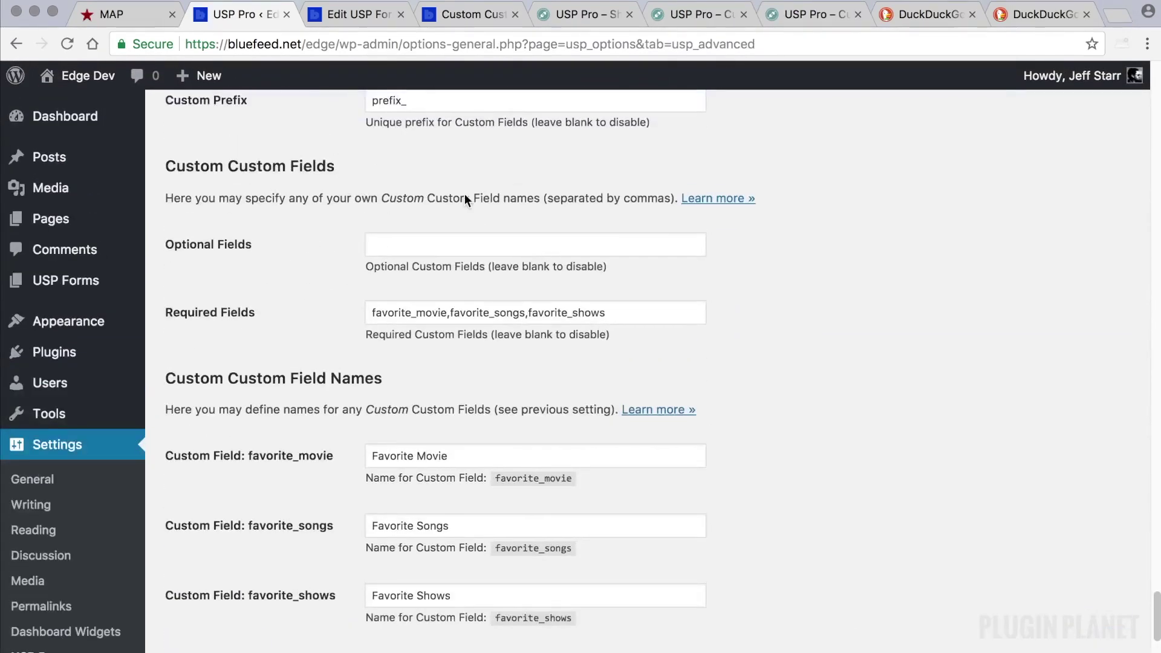
pyautogui.scroll(-1, 873, 148)
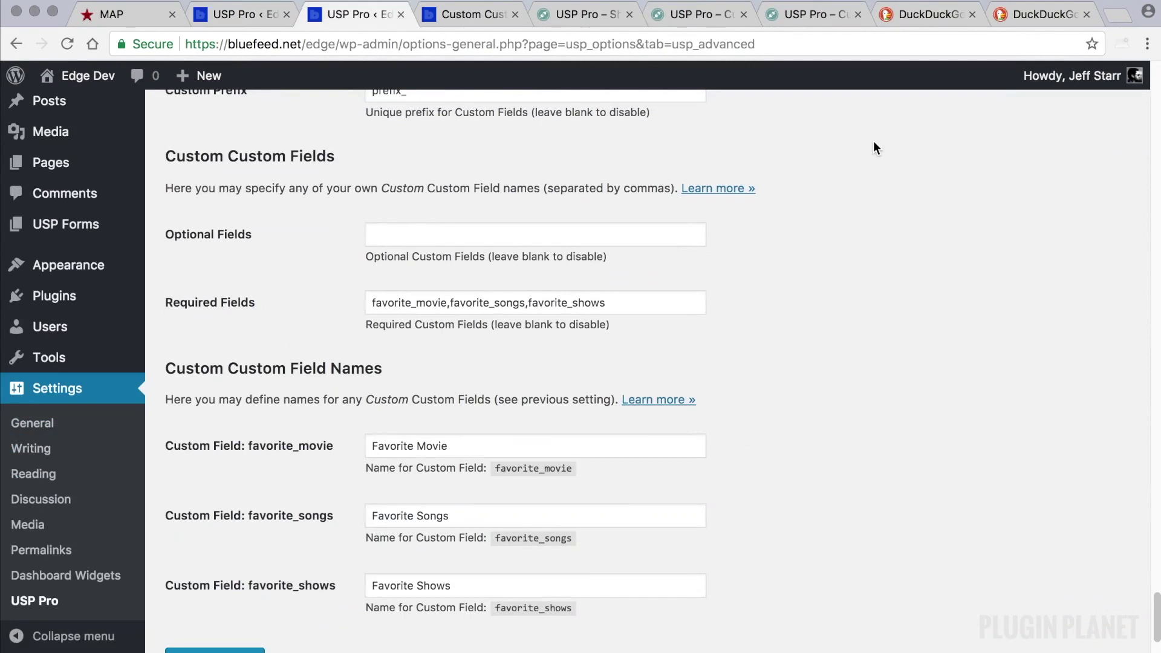
pyautogui.click(723, 189)
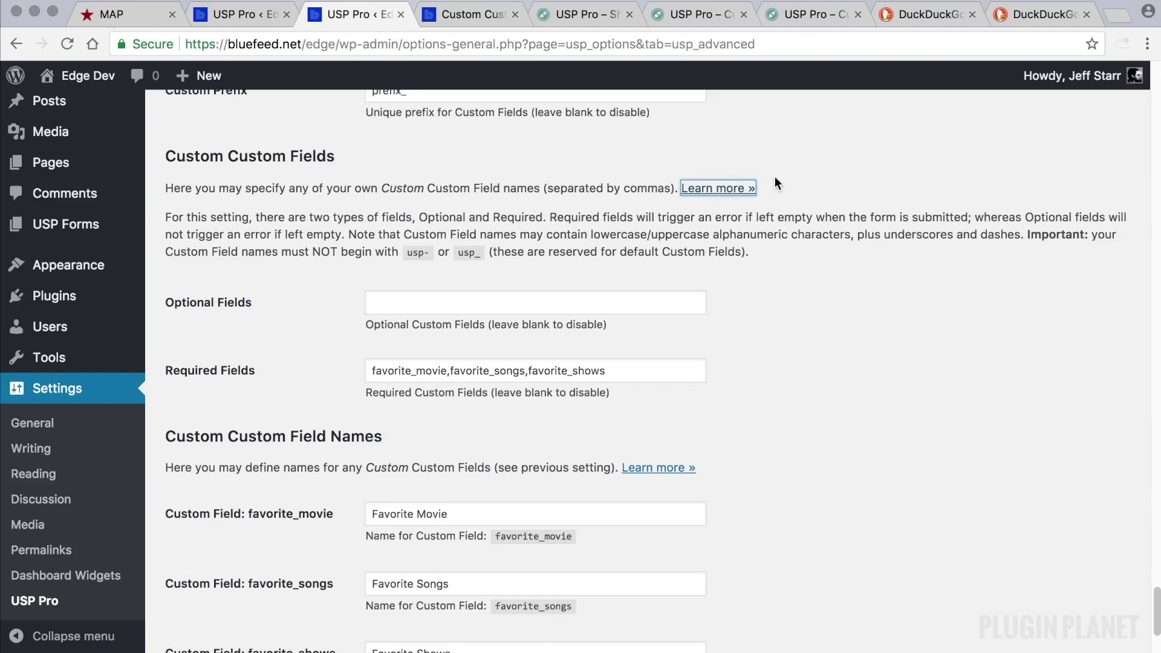
# - Skim the USP Pro Custom Custom Fields docs, then open the USP Forms list in WordPress
pyautogui.click(695, 16)
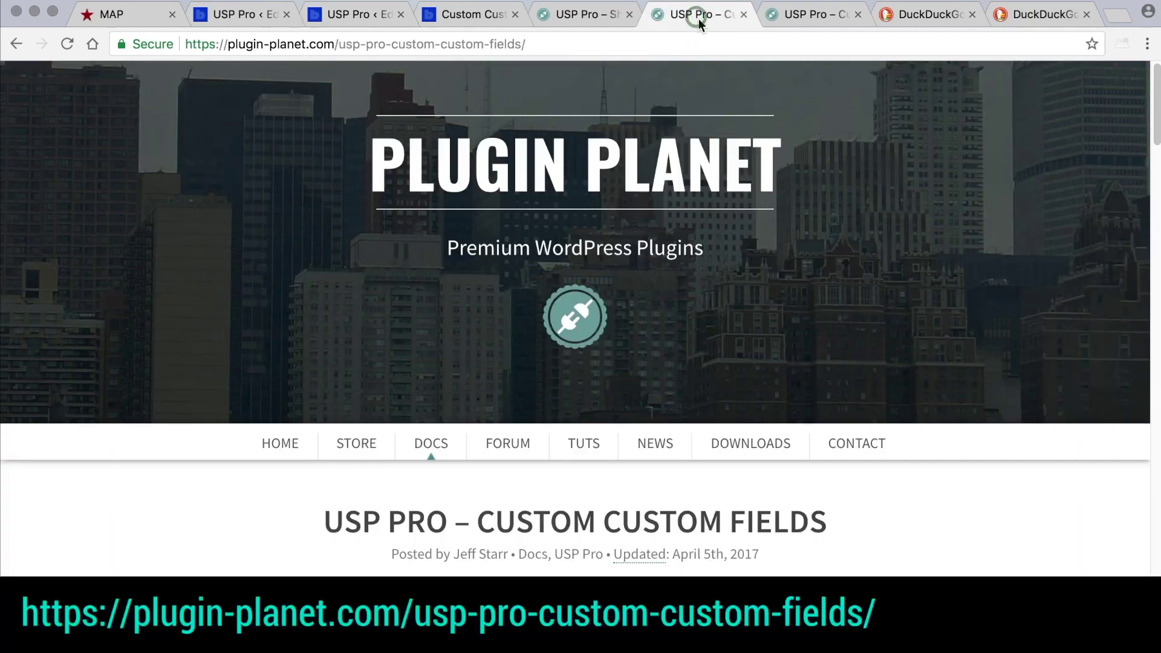
pyautogui.scroll(-5, 845, 464)
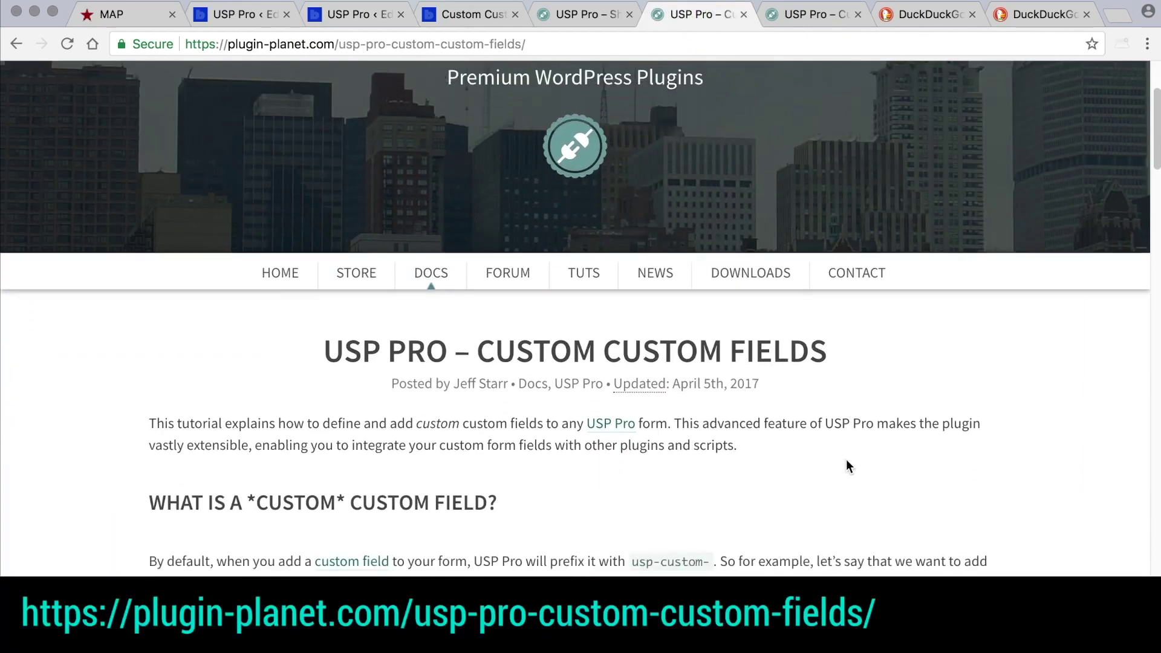
pyautogui.scroll(-5, 846, 460)
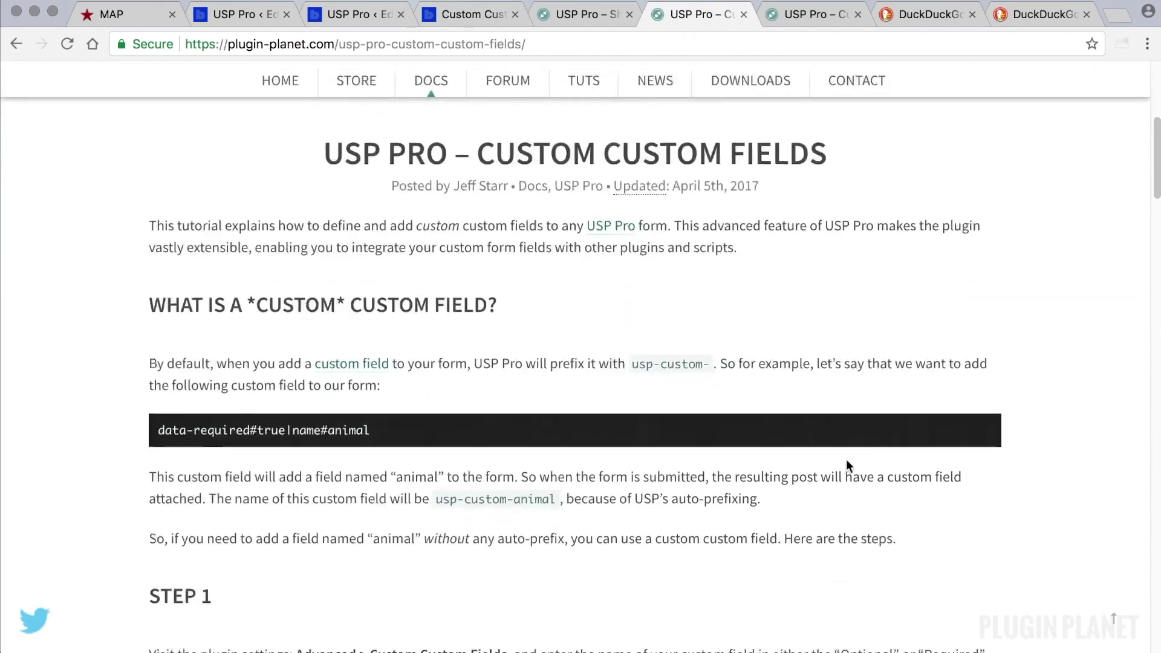
pyautogui.scroll(-10, 846, 460)
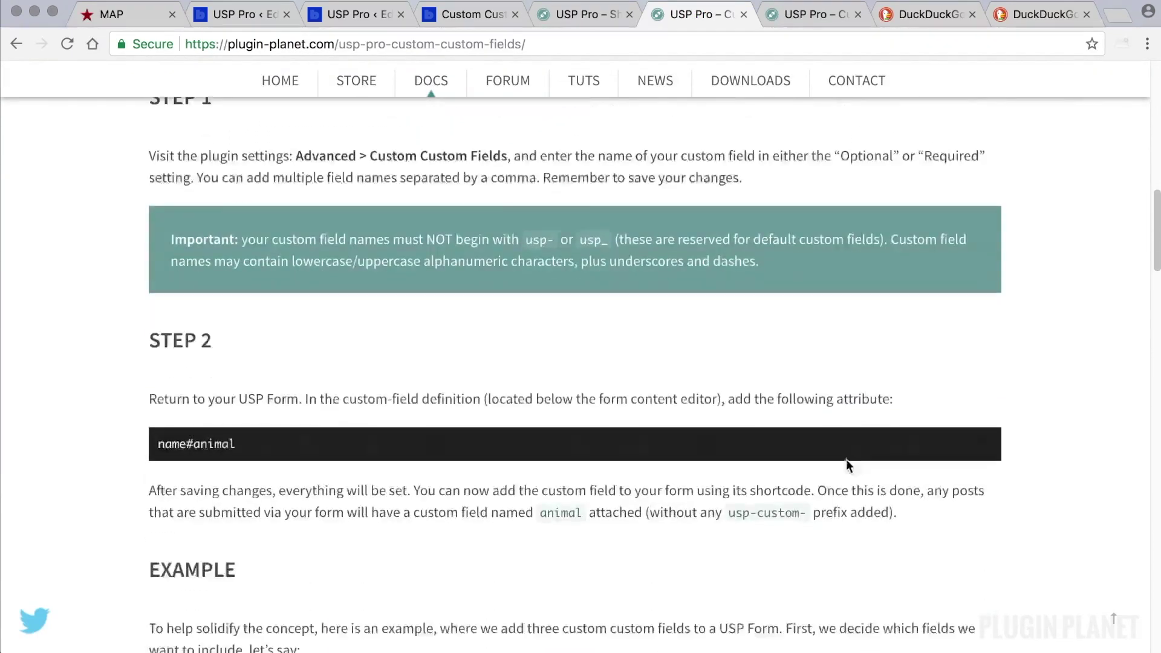
pyautogui.scroll(-3, 846, 459)
pyautogui.press('Home')
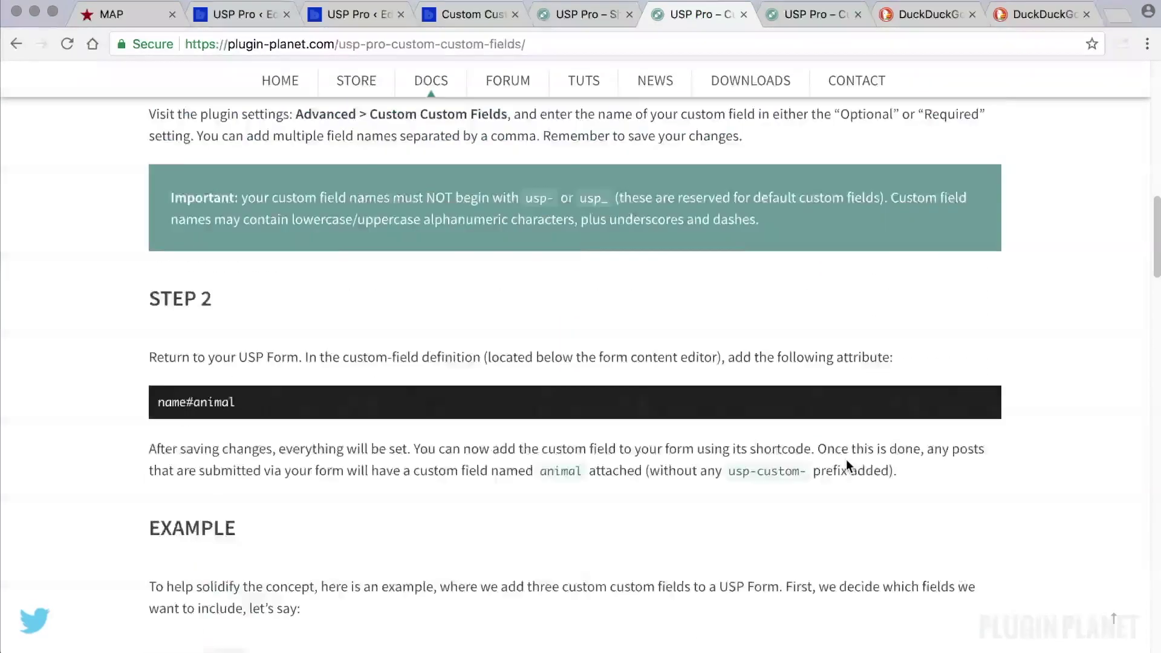
pyautogui.click(375, 10)
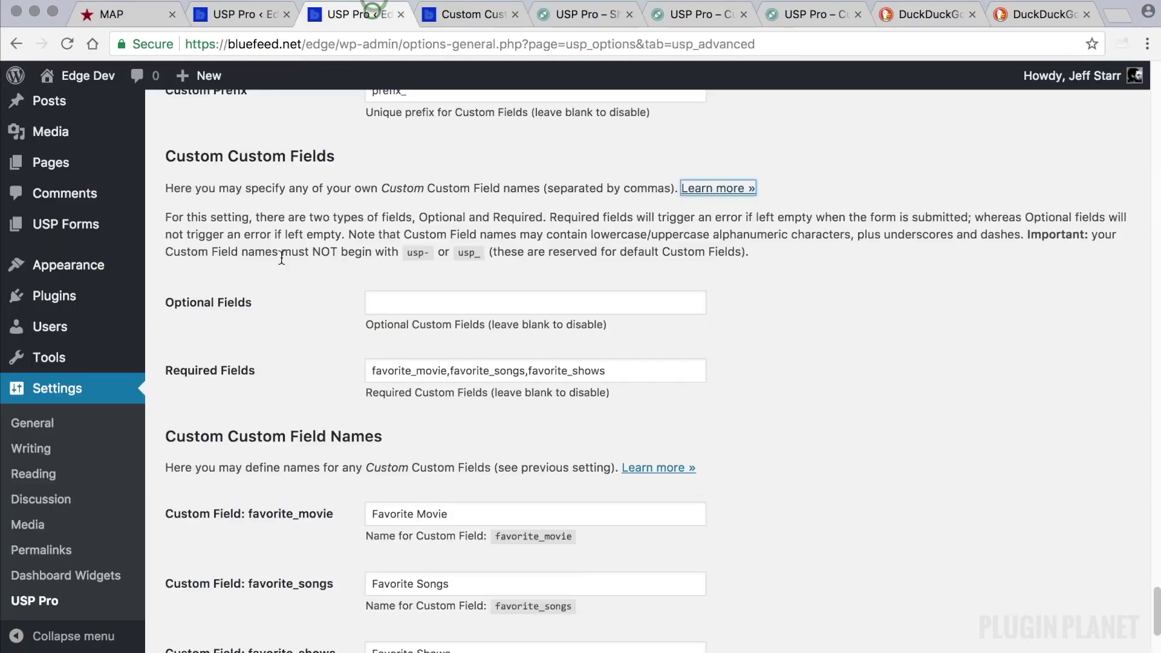
pyautogui.click(90, 227)
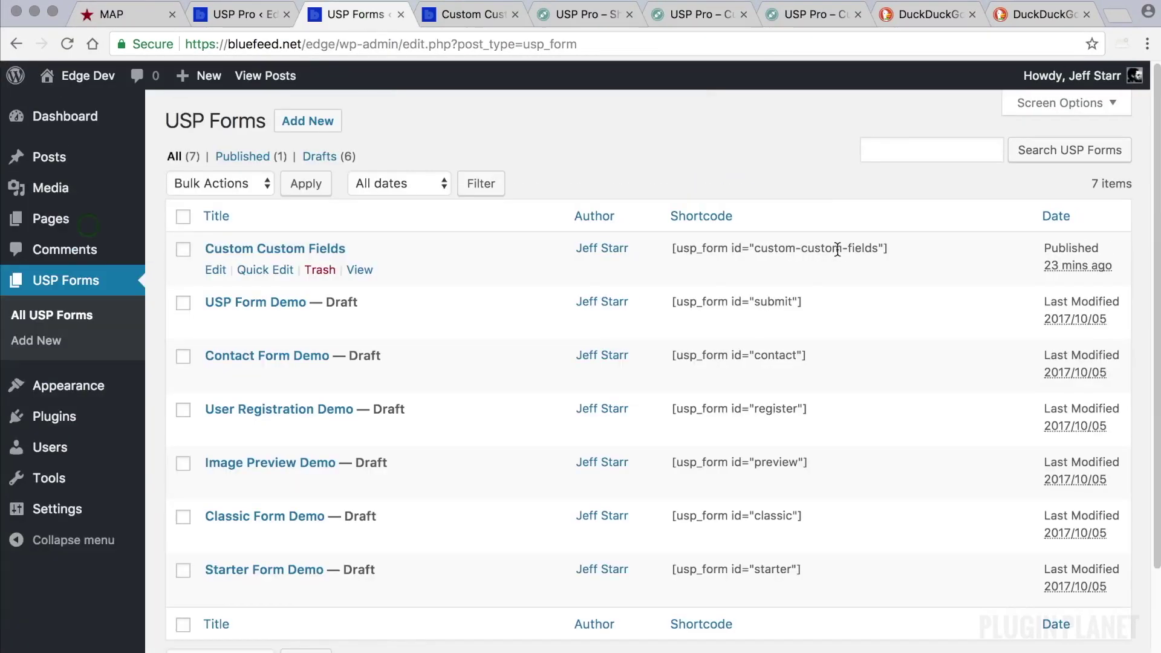